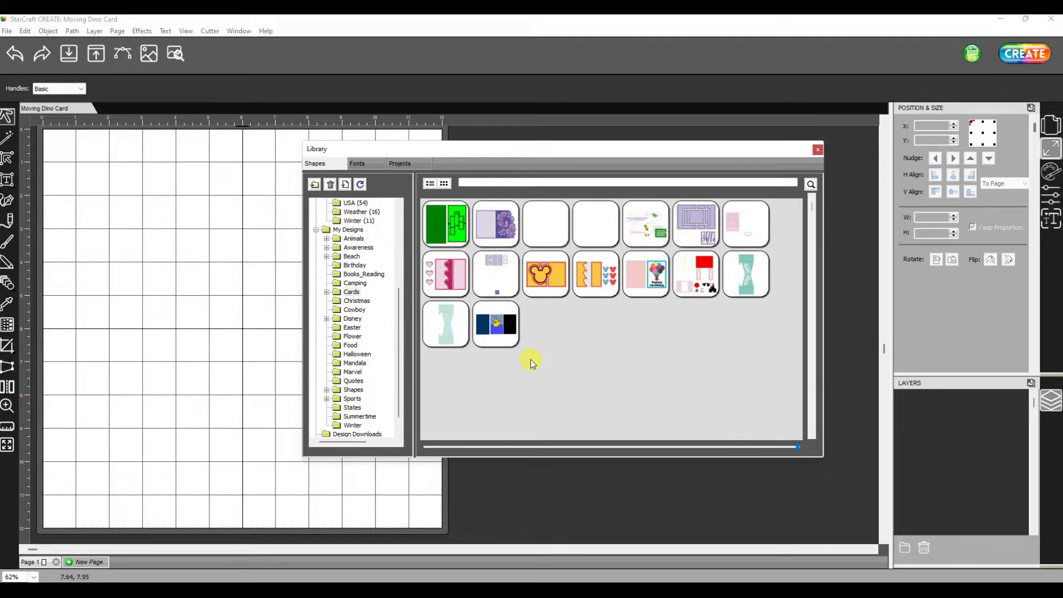
Insert the DinosaurLenticular.svg design from the library and move it up and left toward the page's upper-left corner.
double_click(639, 215)
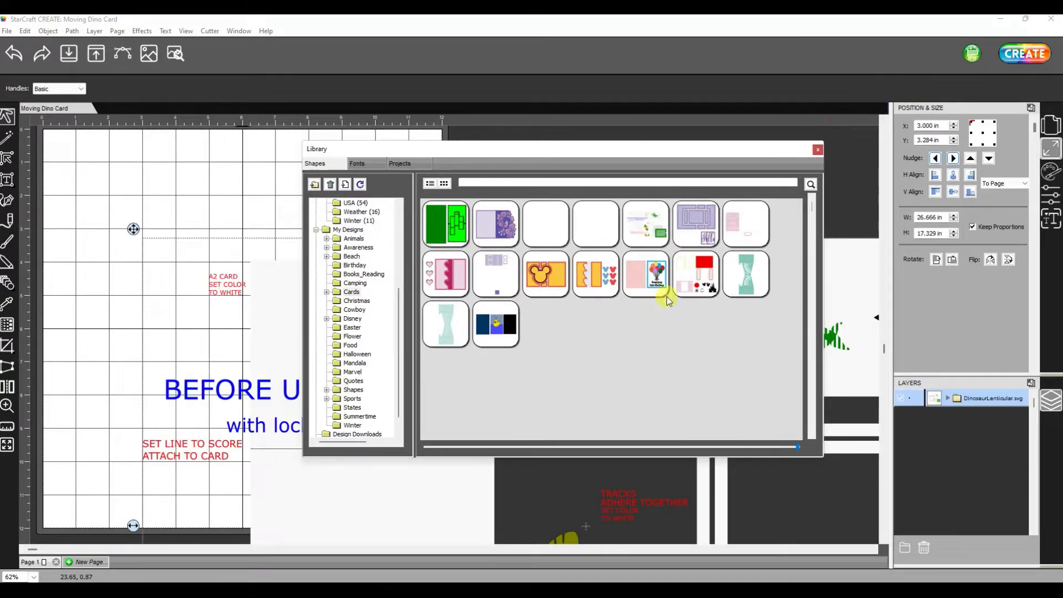
left_click(237, 365)
left_click(817, 150)
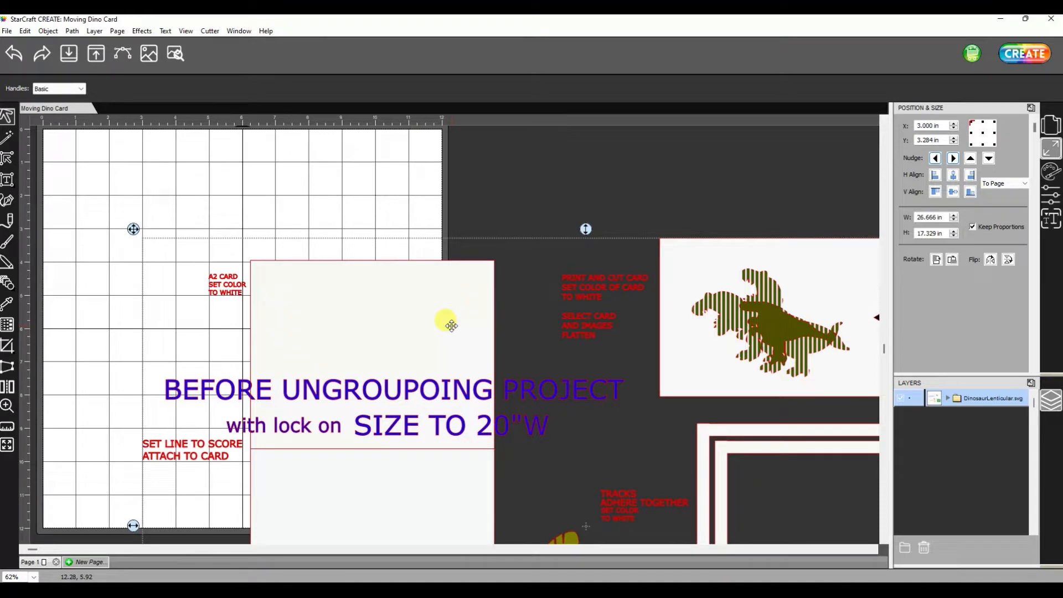
left_click_drag(451, 325, 380, 238)
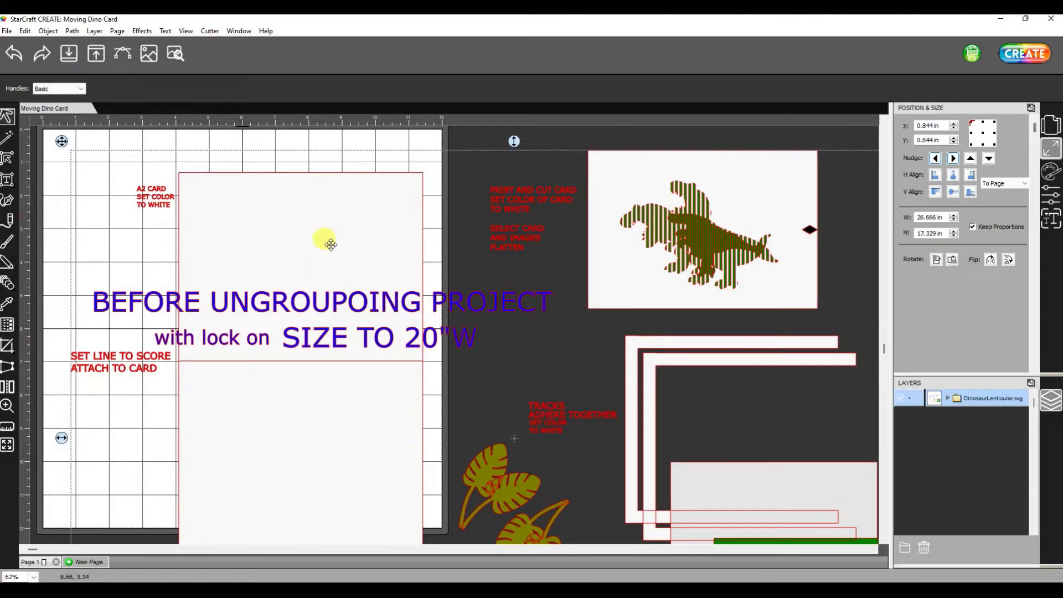
Set the whole dinosaur project's width to 20 inches with its proportions kept.
left_click(950, 217)
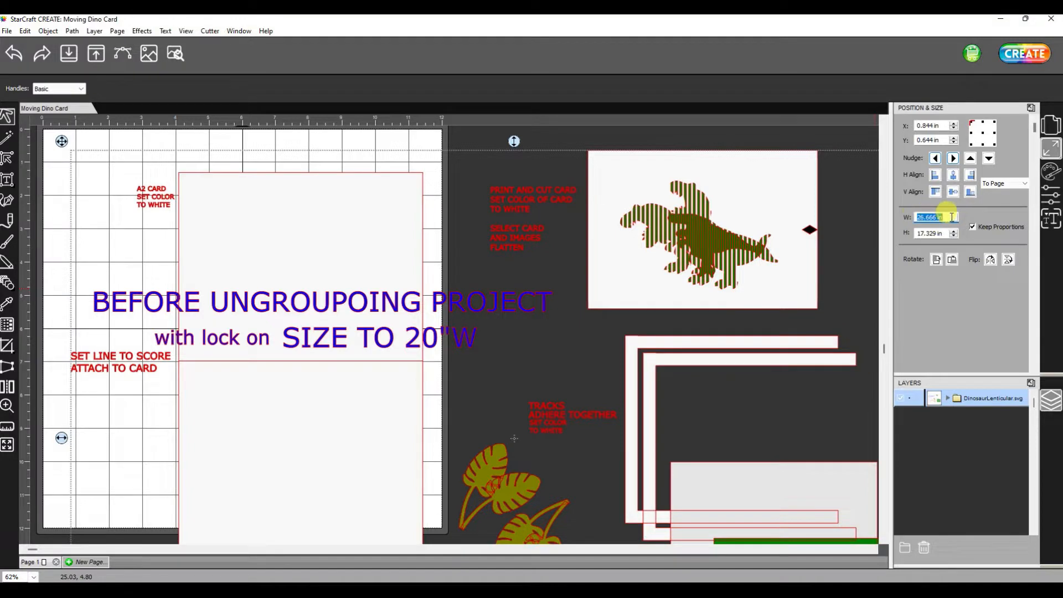
type("20")
key("Tab")
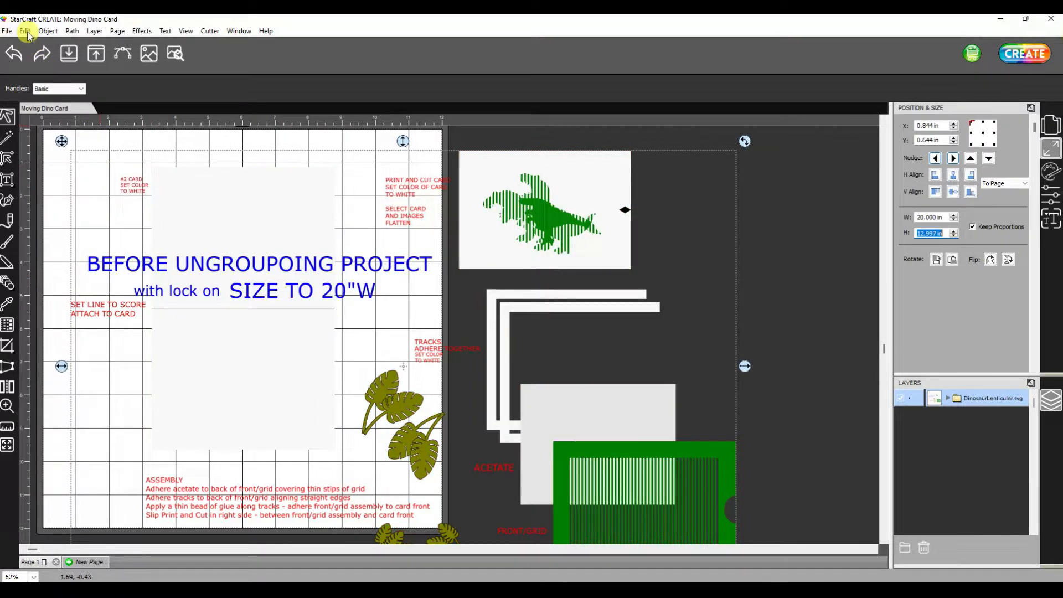
Ungroup the project and delete the blue note about sizing before ungrouping.
left_click(46, 32)
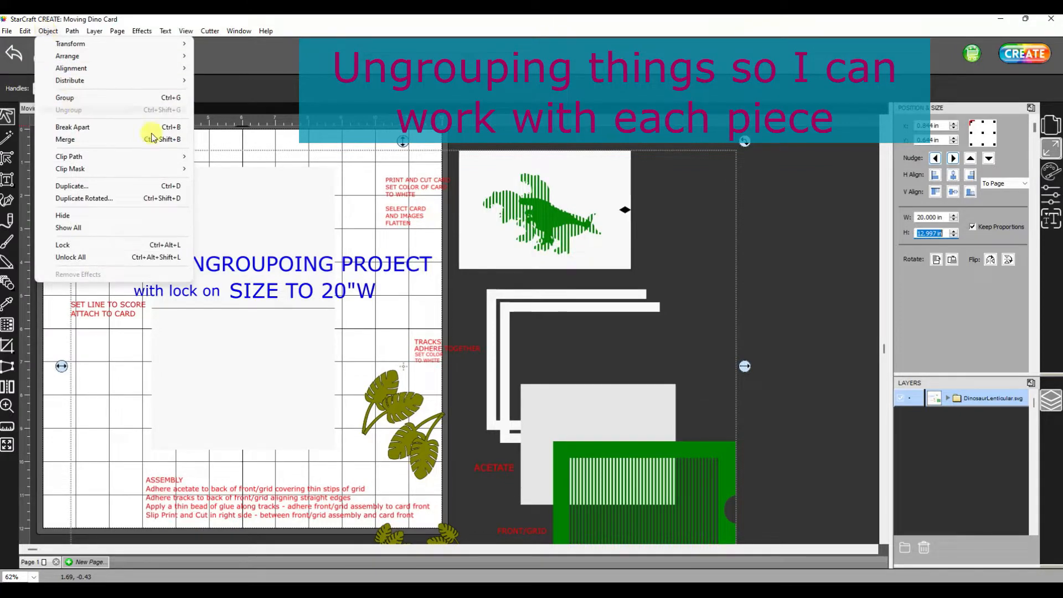
left_click(317, 235)
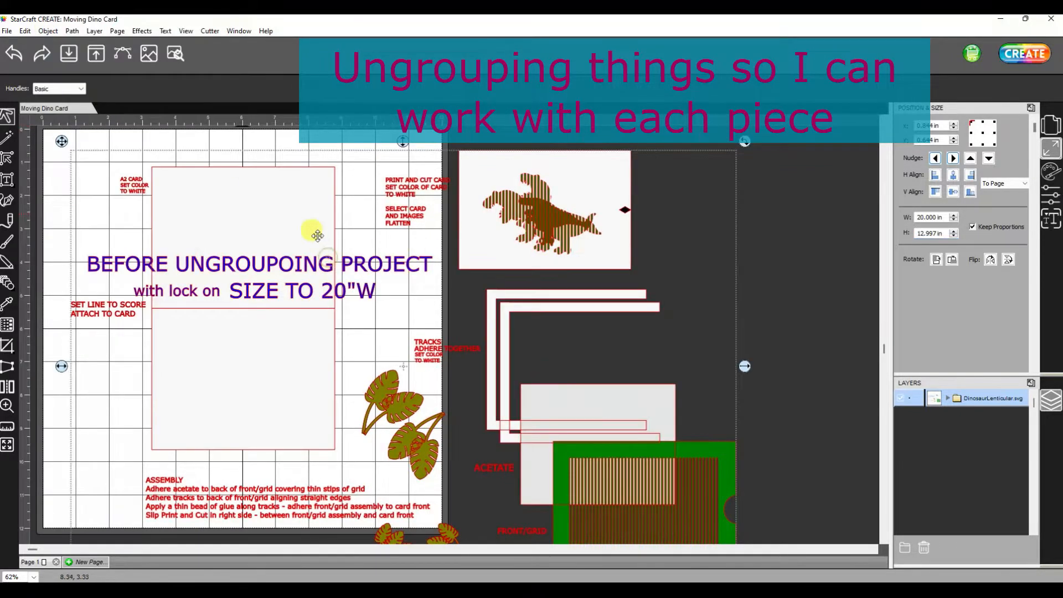
left_click(49, 31)
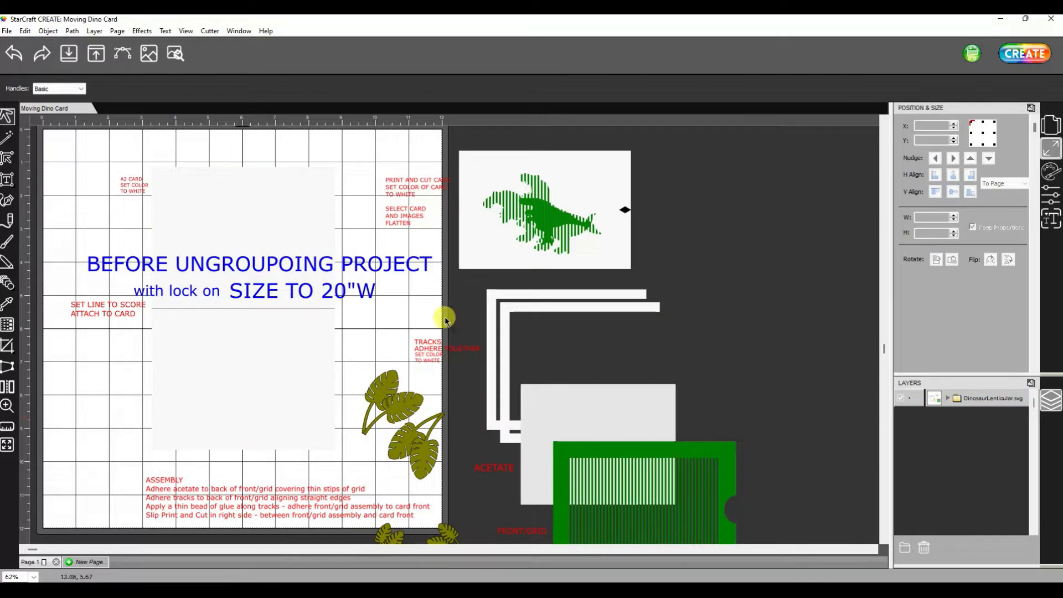
left_click(369, 263)
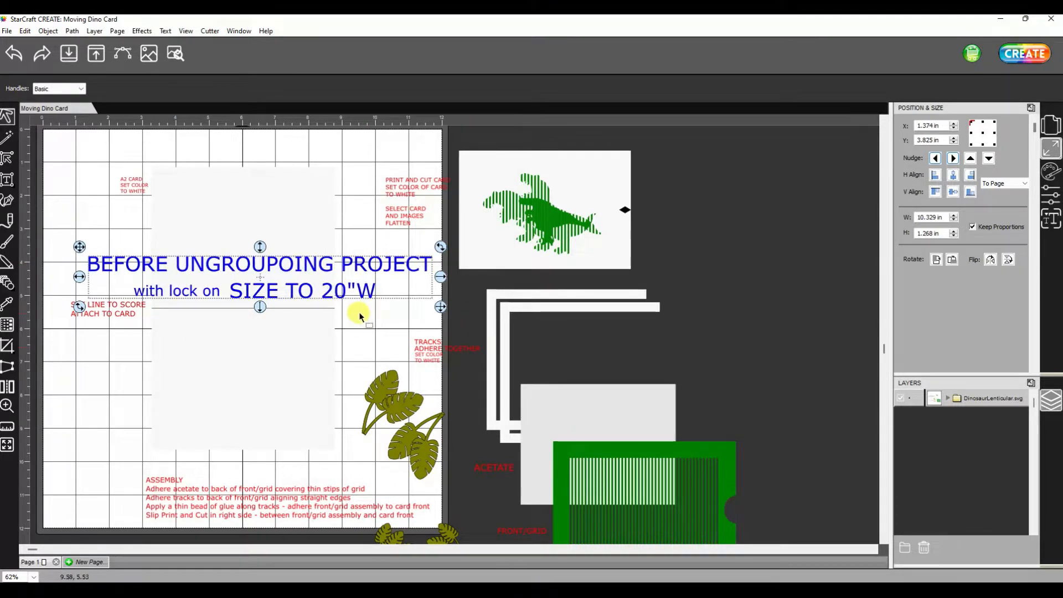
key("Delete")
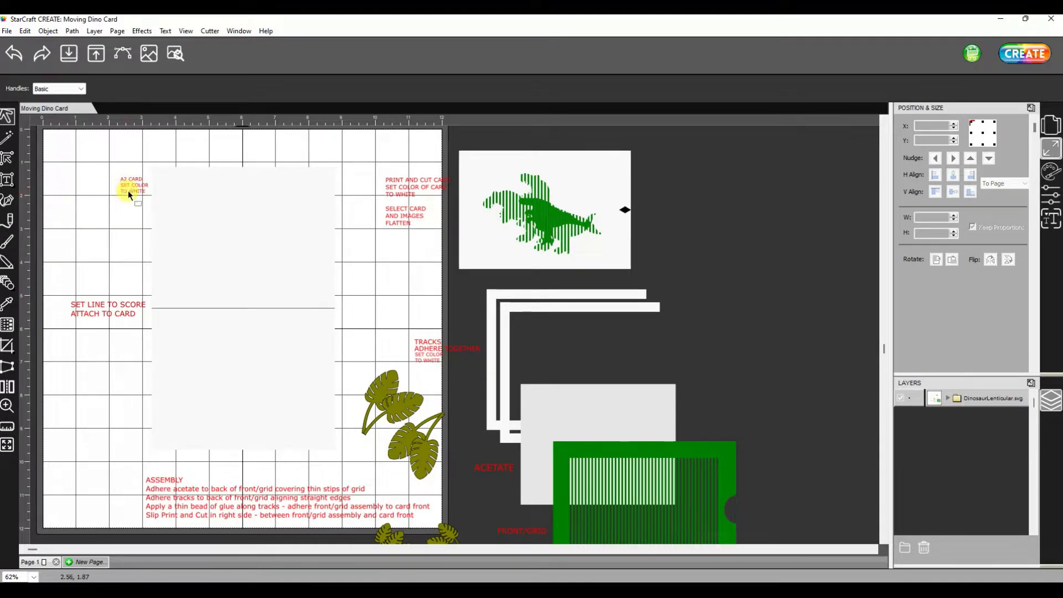
Set the cut line type of the horizontal line across the A2 card to Score.
left_click(197, 308)
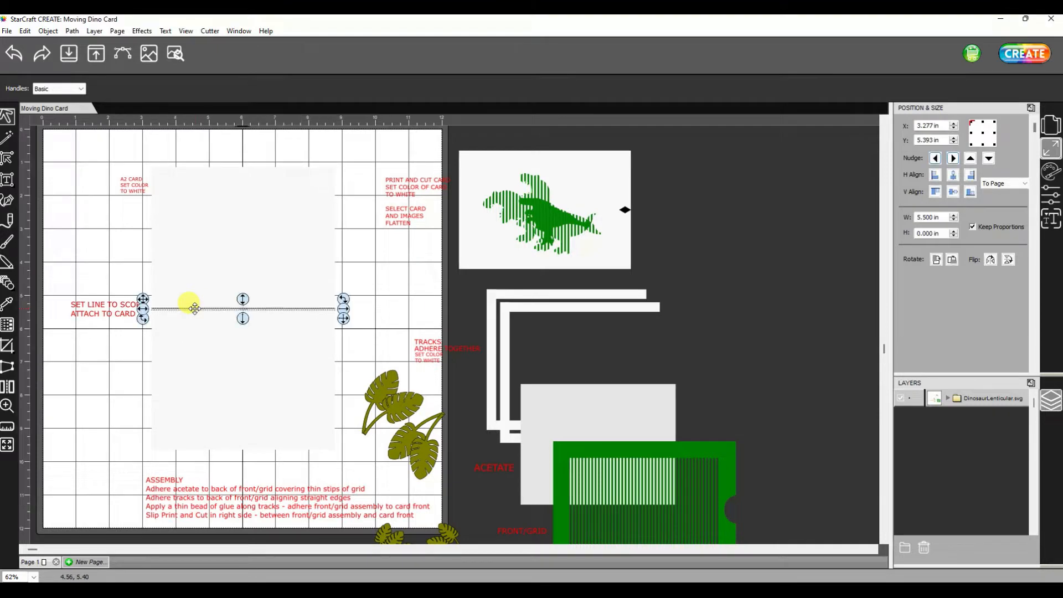
left_click(1050, 194)
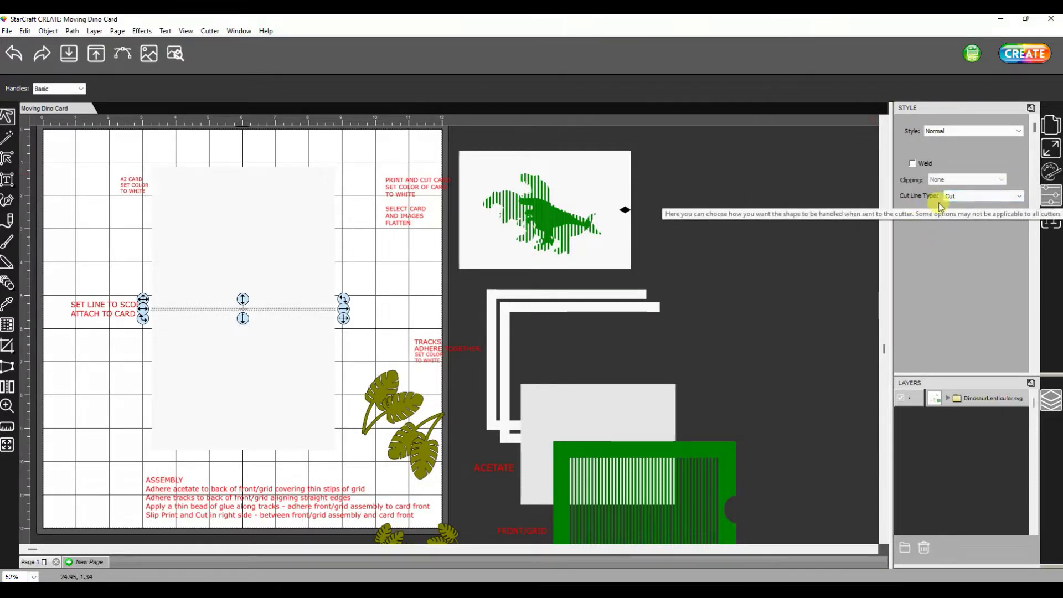
left_click(973, 198)
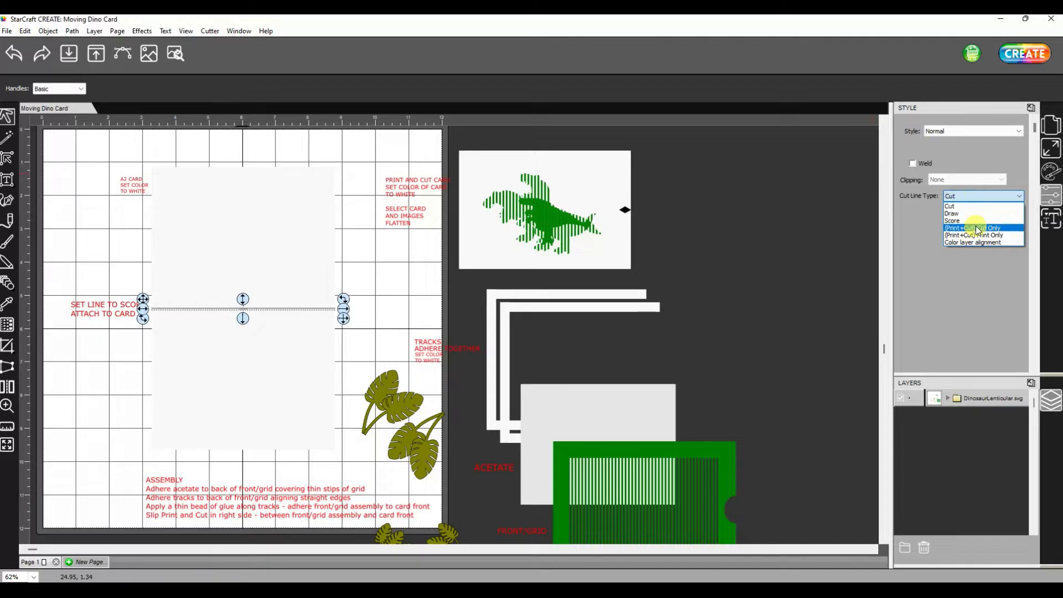
left_click(974, 221)
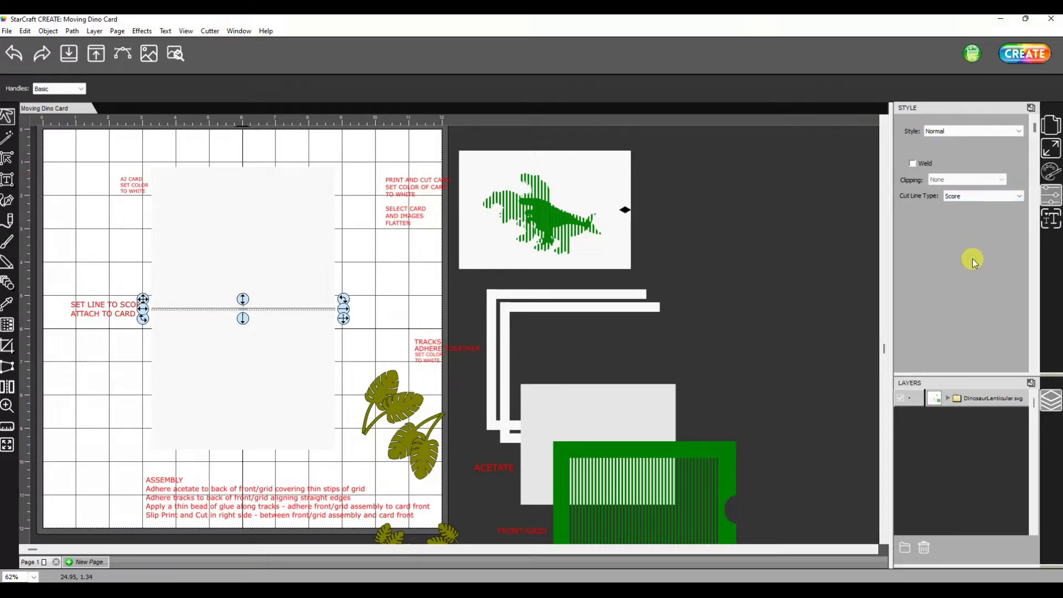
Delete the red "A2 CARD SET COLOR TO WHITE" and "SET LINE TO SCORE ATTACH TO CARD" notes.
left_click(128, 185)
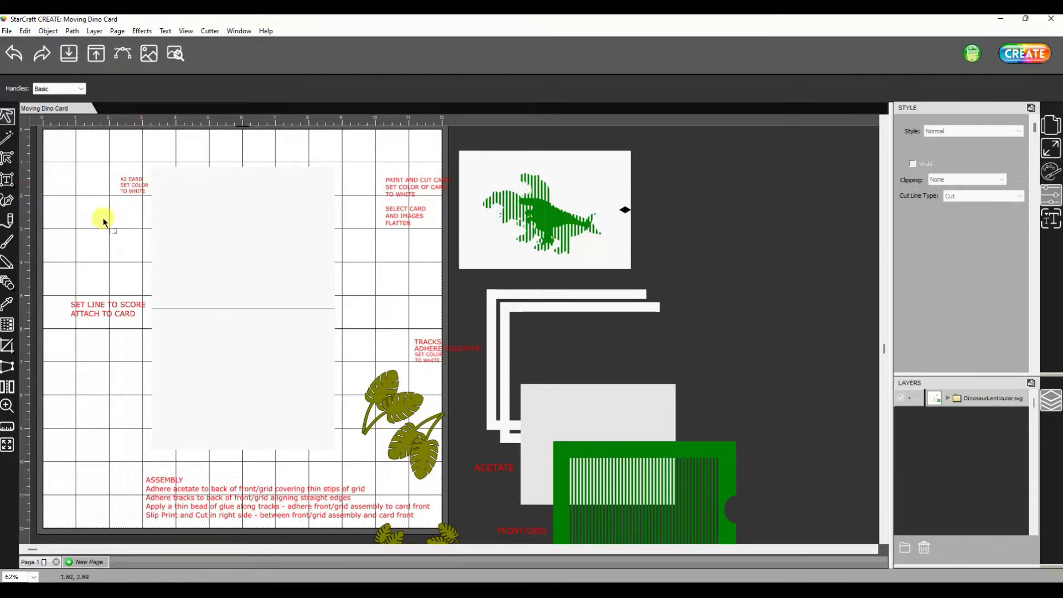
left_click_drag(115, 175, 151, 200)
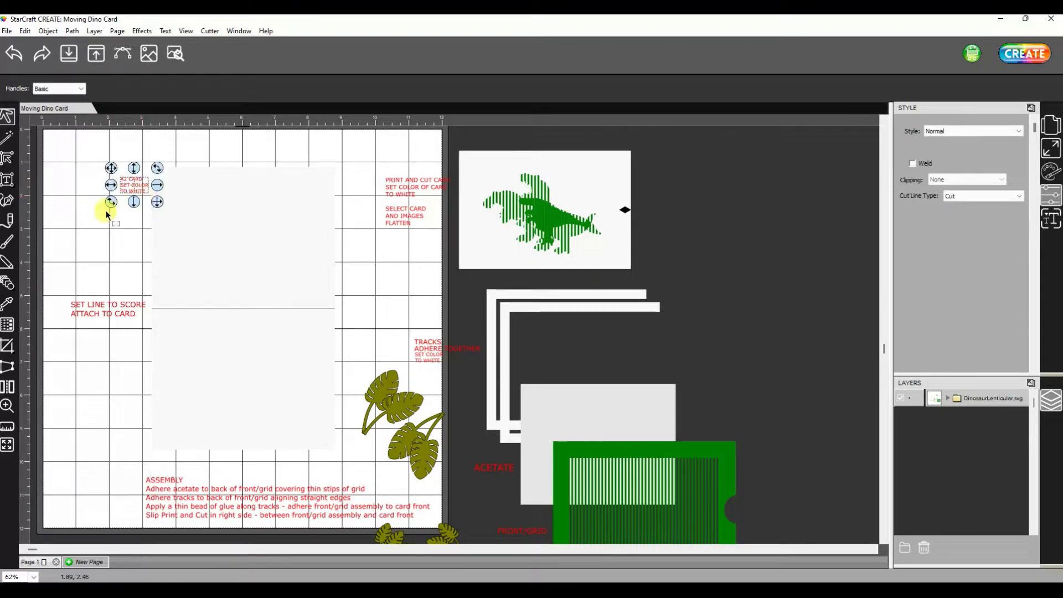
key("Delete")
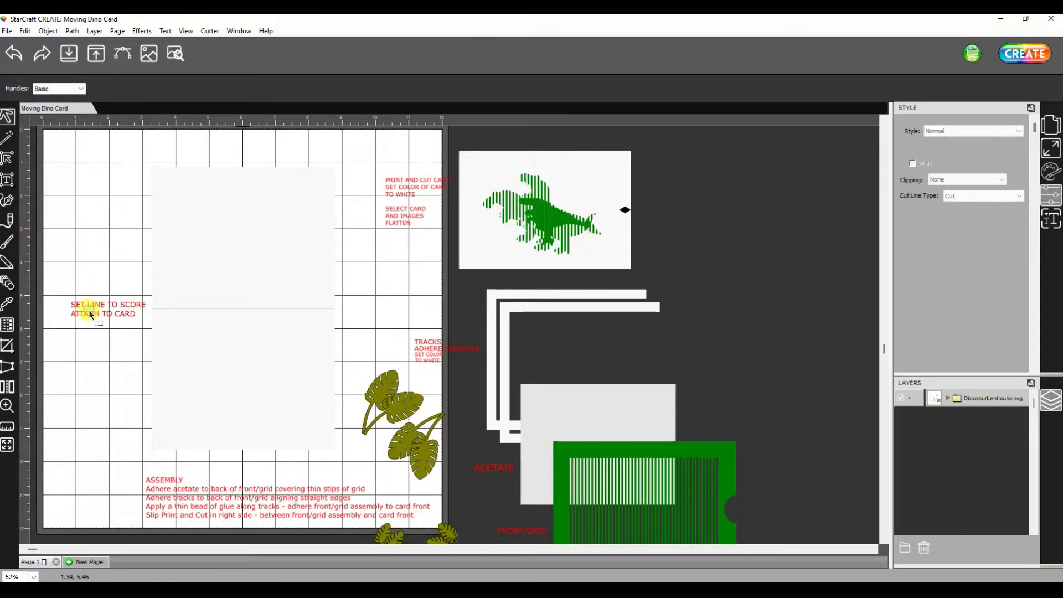
left_click(119, 315)
key("Delete")
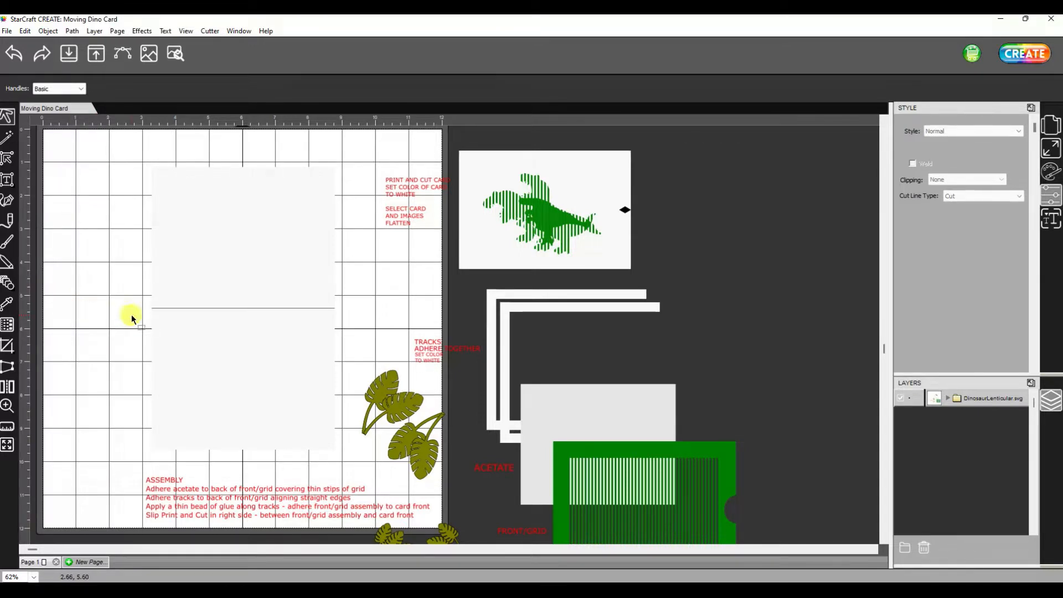
Group the A2 card with its score line and move the group to the page's upper-left corner.
left_click_drag(139, 156, 347, 462)
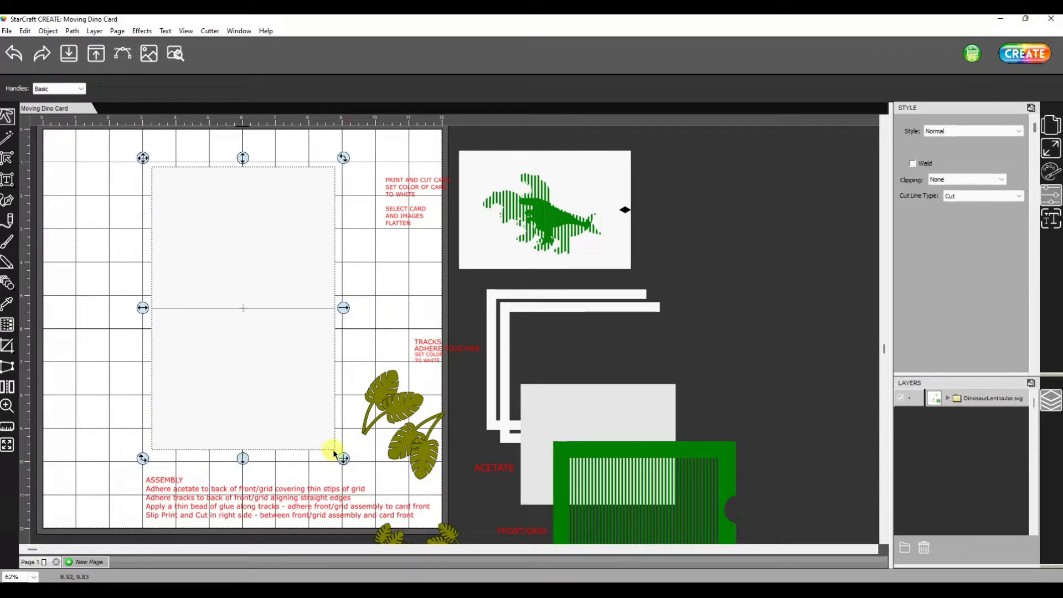
left_click(49, 31)
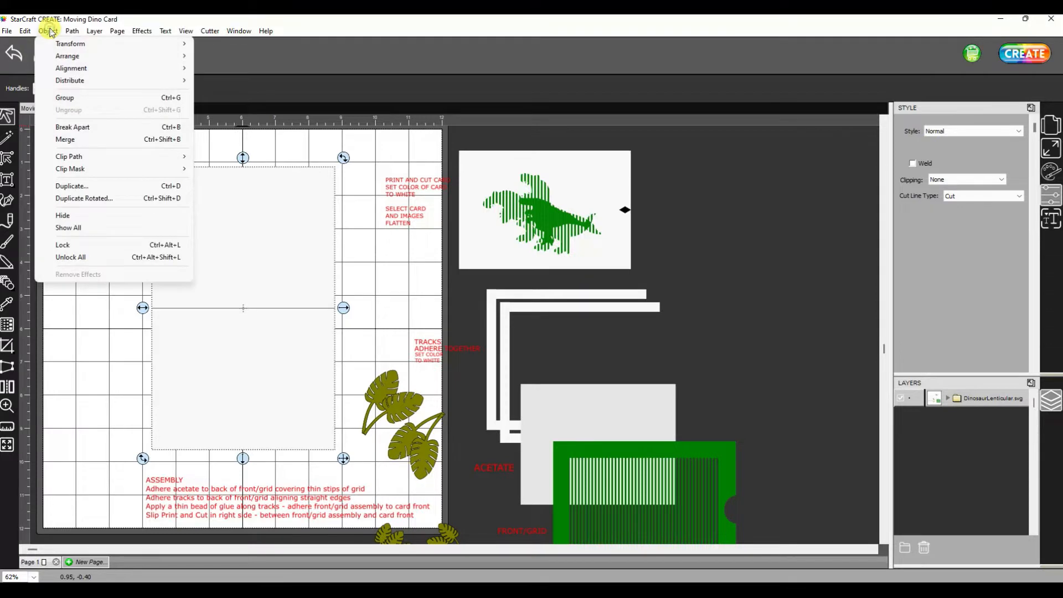
left_click(104, 98)
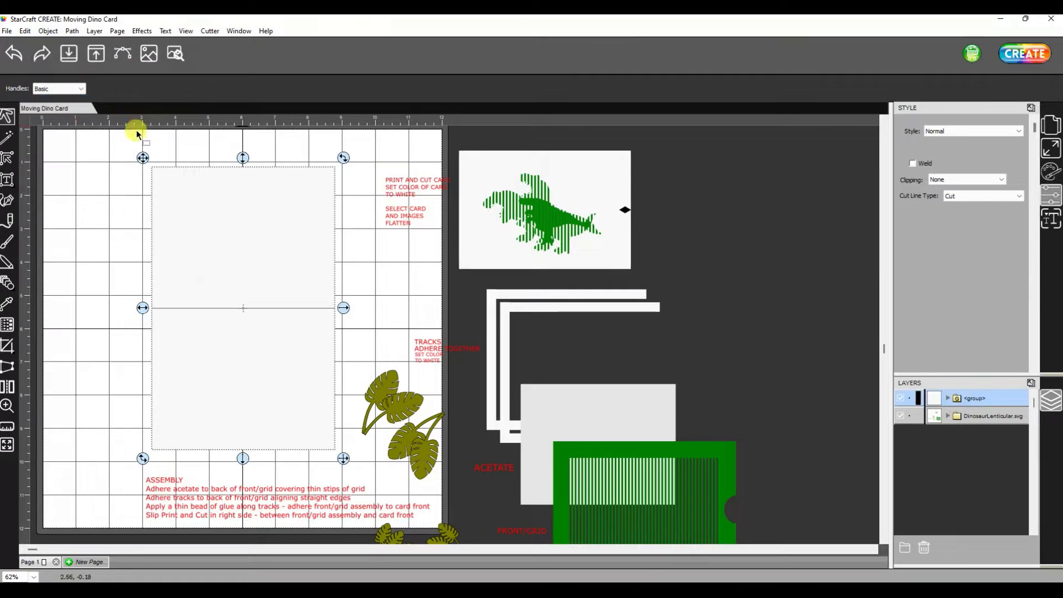
left_click_drag(268, 230, 176, 206)
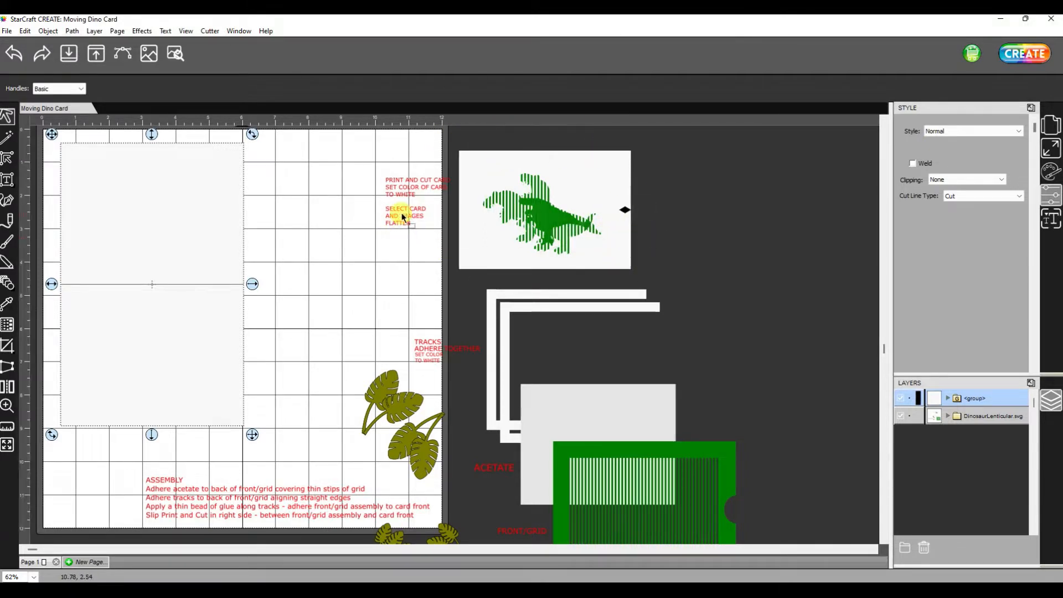
Move the red print-and-cut card notes closer to the A2 card and select the remaining project pieces.
left_click(403, 184)
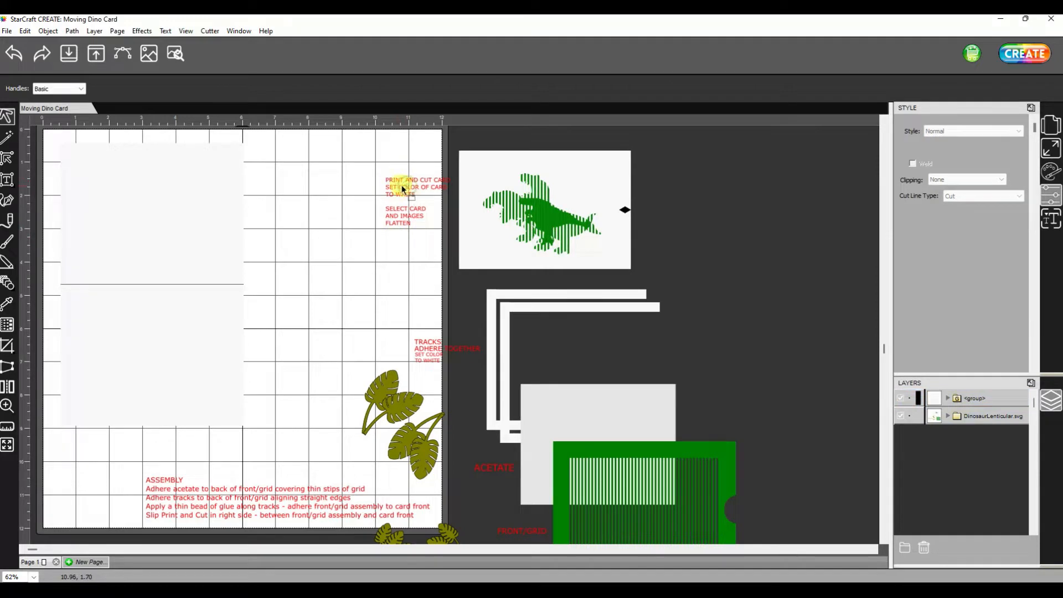
left_click(409, 222)
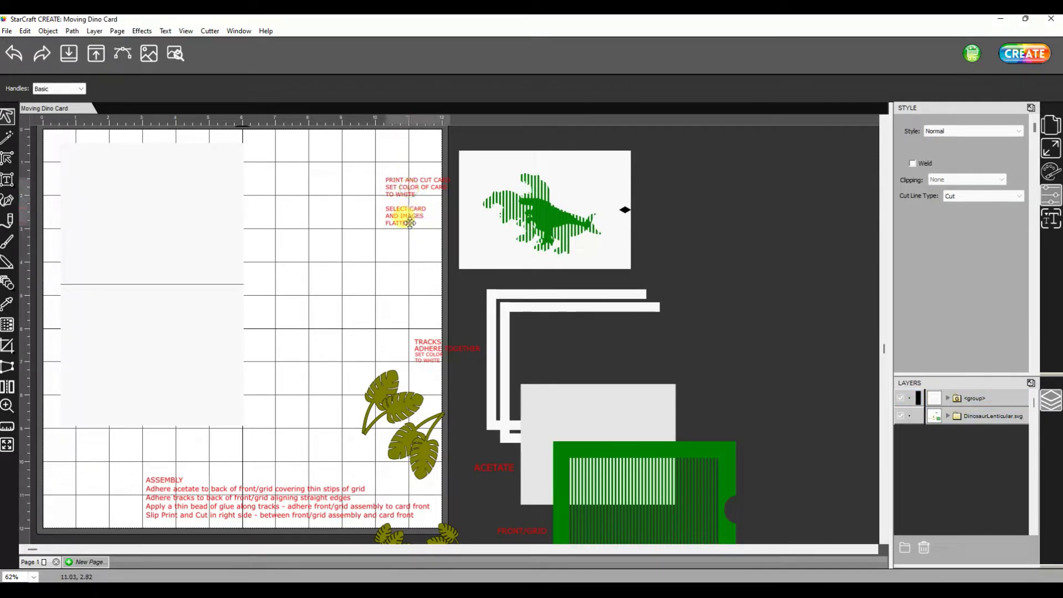
key("ctrl+a")
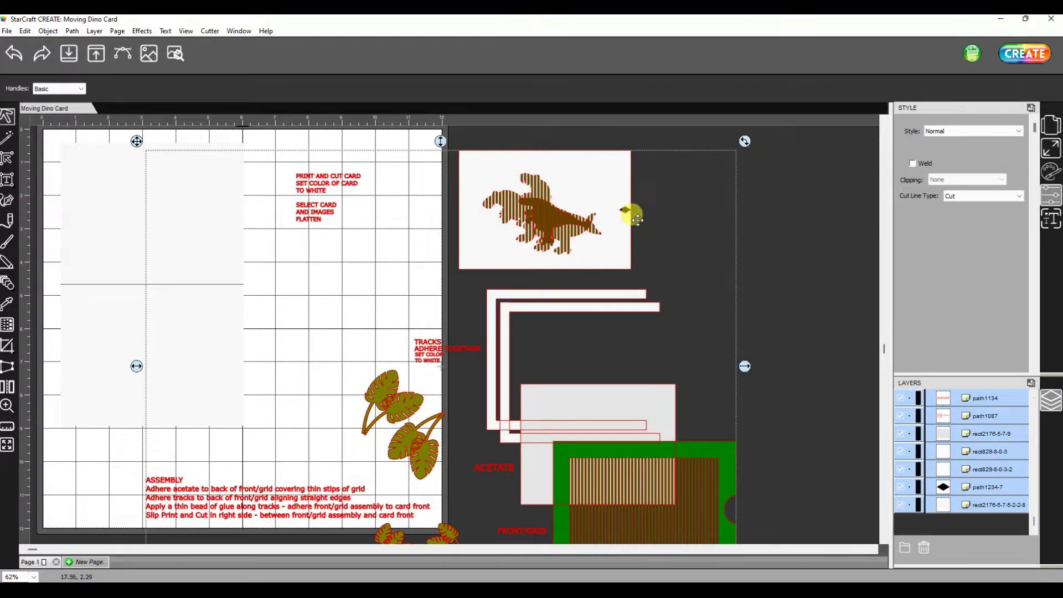
Locate the layer of the white rectangle behind the dinosaur and move it out of the DinosaurLenticular.svg folder, directly above it.
left_click(994, 453)
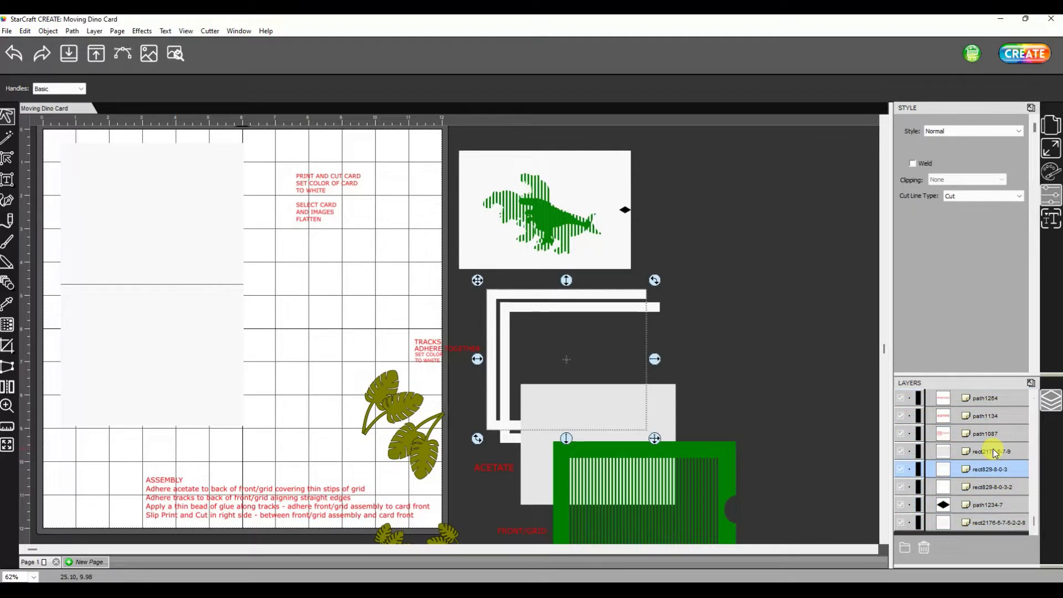
left_click(990, 487)
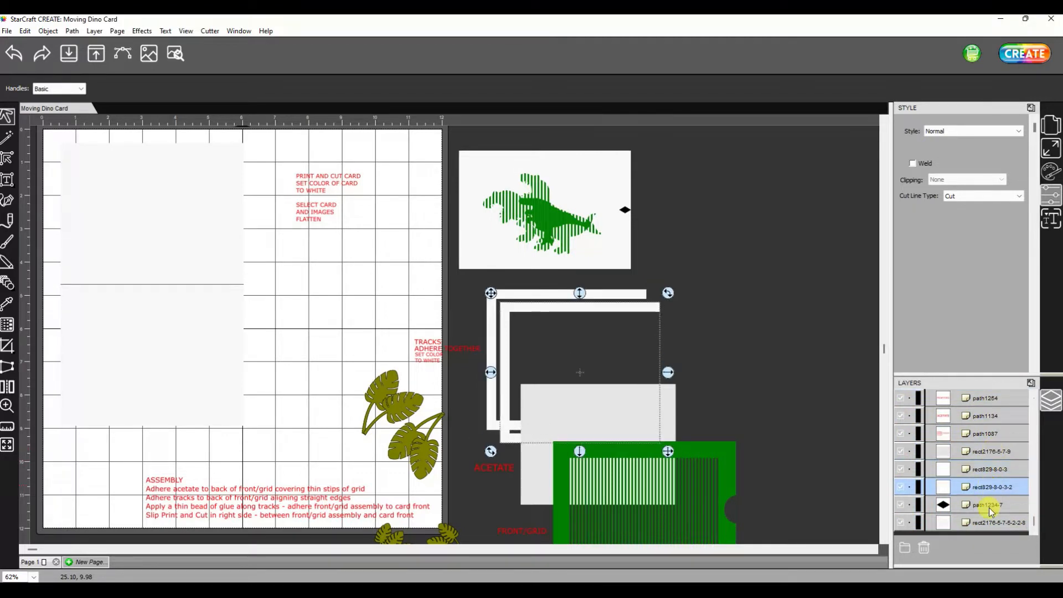
left_click(990, 505)
left_click(981, 525)
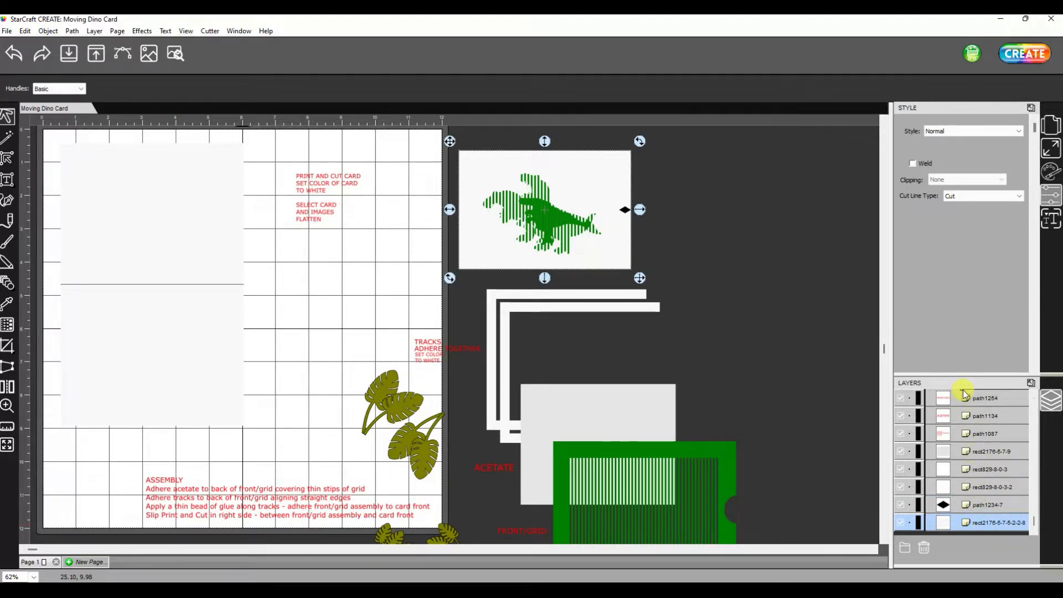
scroll(963, 393, "up", 3)
scroll(959, 433, "up", 8)
mouse_move(959, 433)
left_mouse_down()
mouse_move(953, 403)
mouse_move(945, 426)
left_mouse_up()
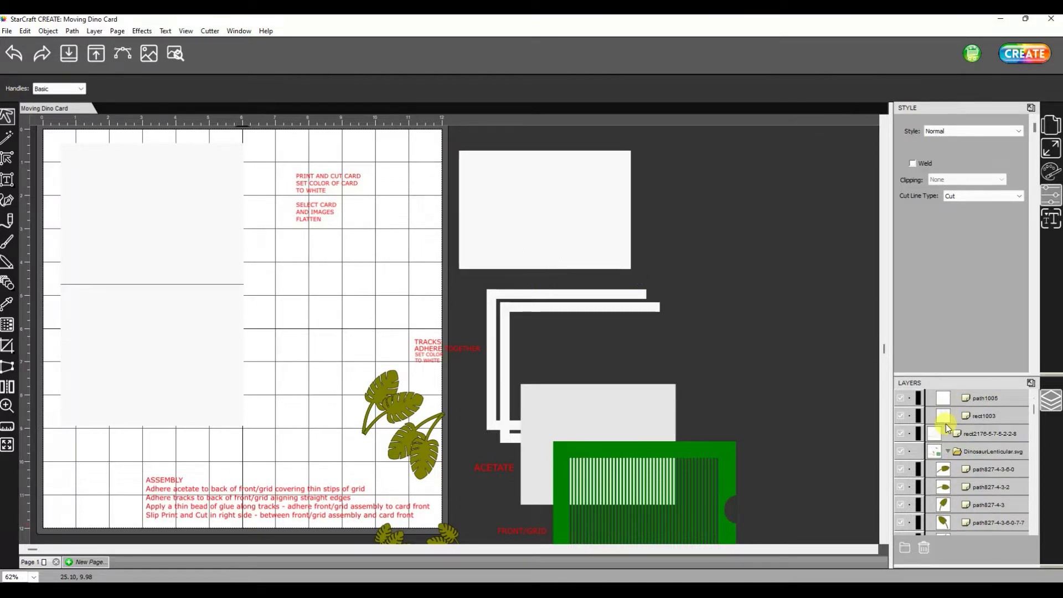
Send the white print-and-cut card rectangle to the bottom of the layer order, behind the dinosaur images.
left_click(983, 434)
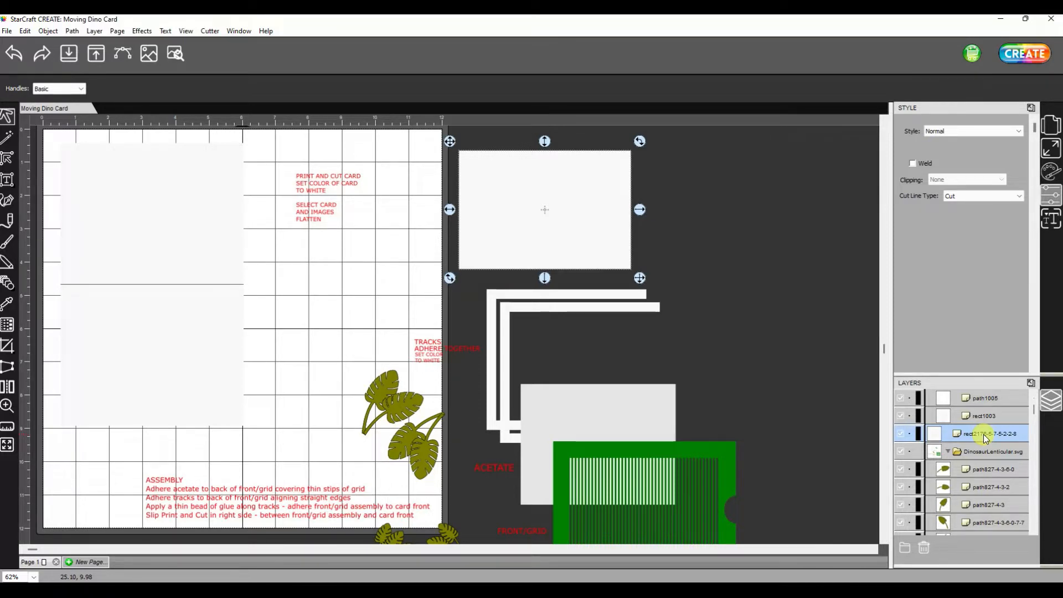
left_click(93, 31)
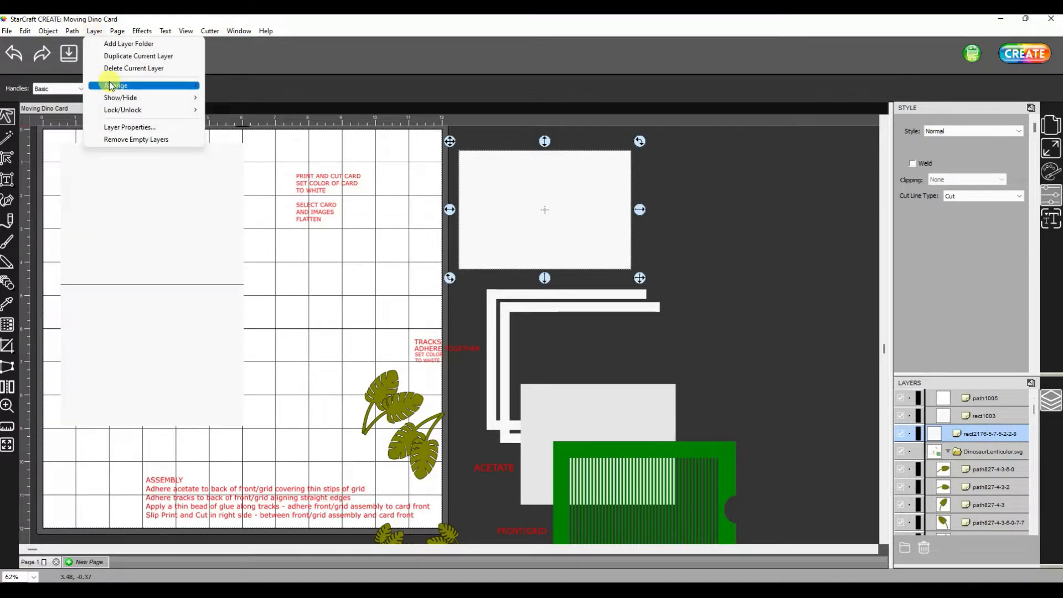
mouse_move(112, 83)
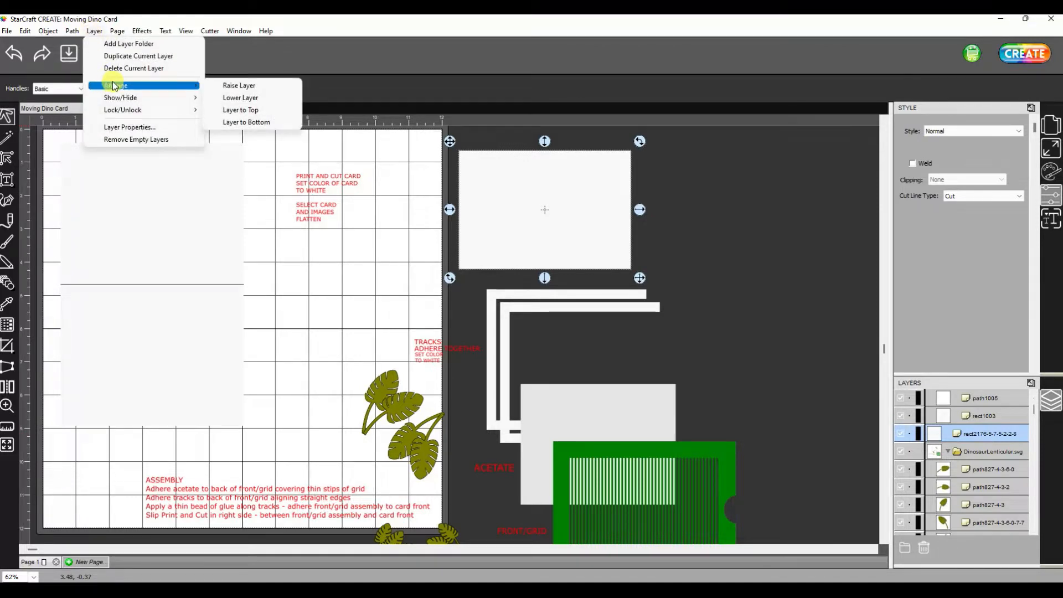
left_click(234, 122)
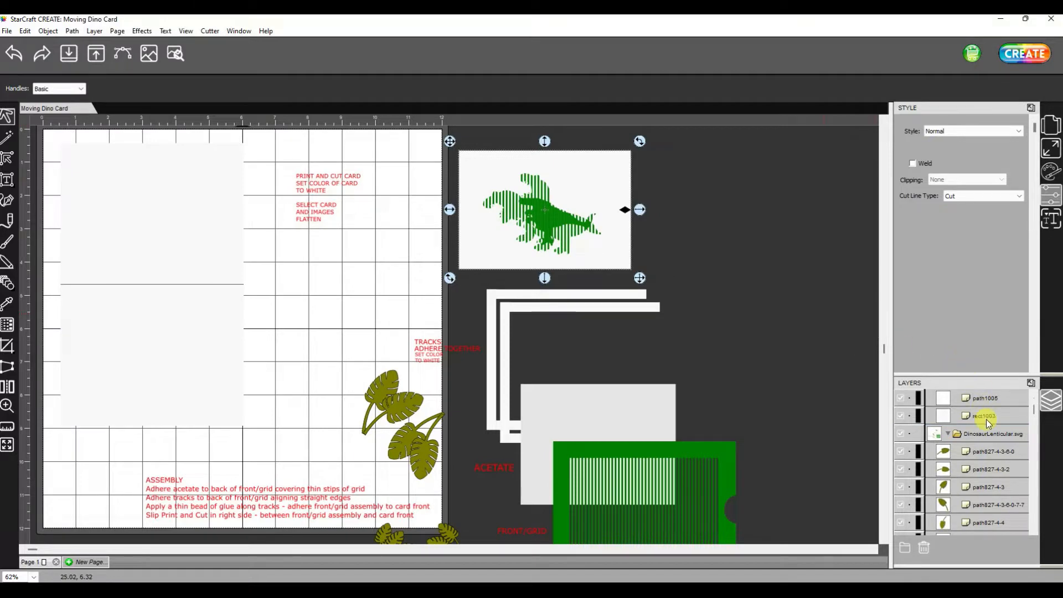
Set the cut line type of both striped dinosaur images to (Print+Cut) Print Only.
scroll(985, 420, "down", 5)
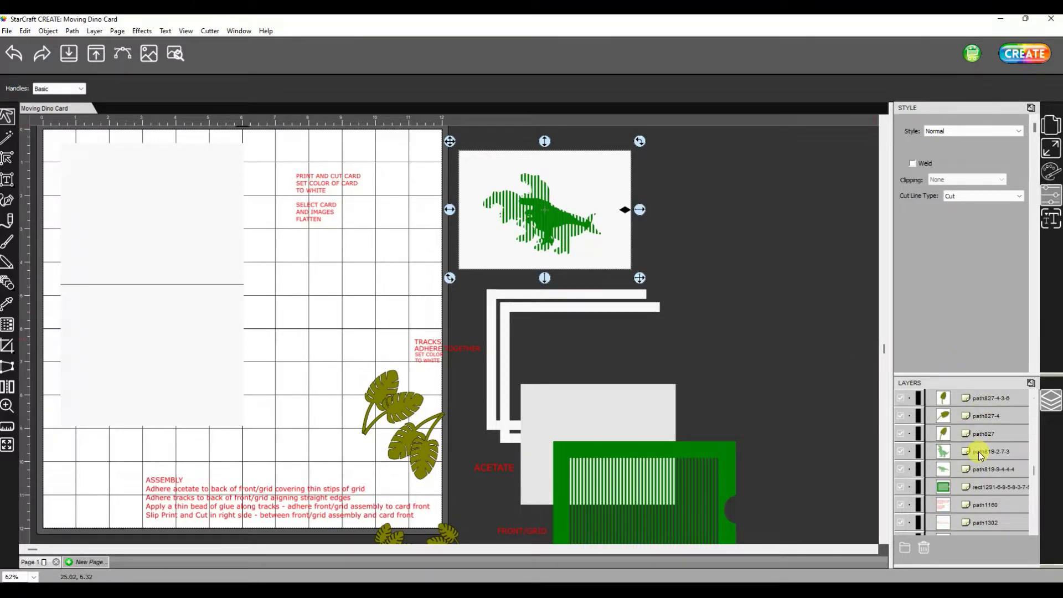
left_click(978, 450)
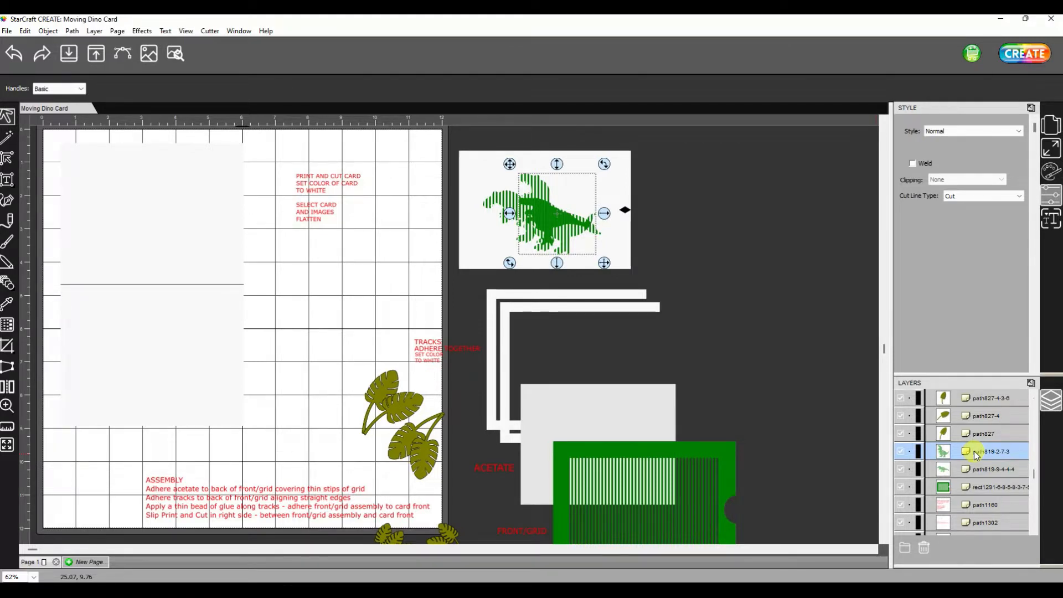
left_click(959, 197)
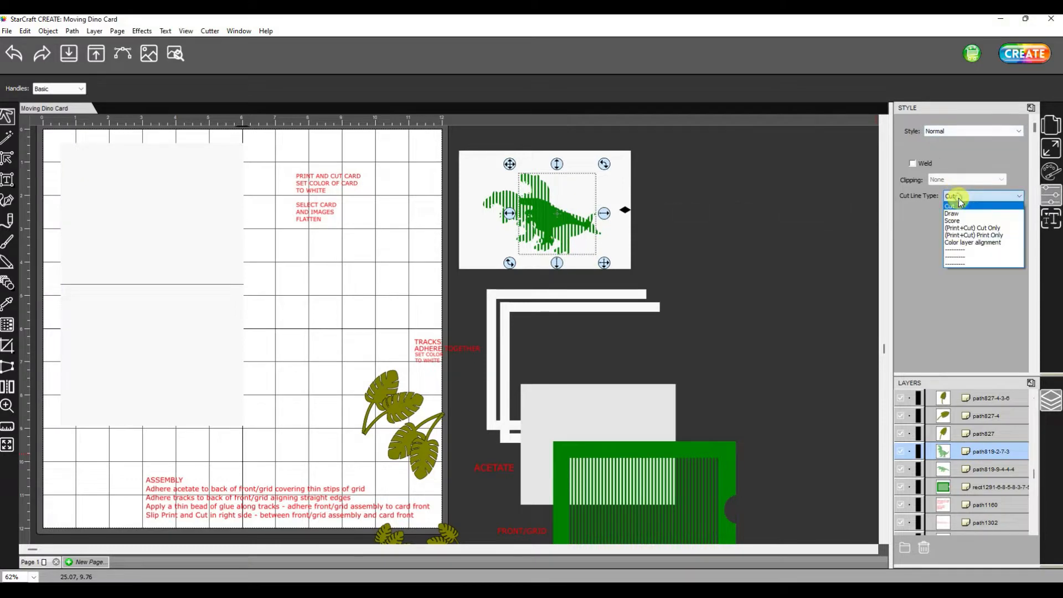
left_click(1006, 235)
left_click(985, 471)
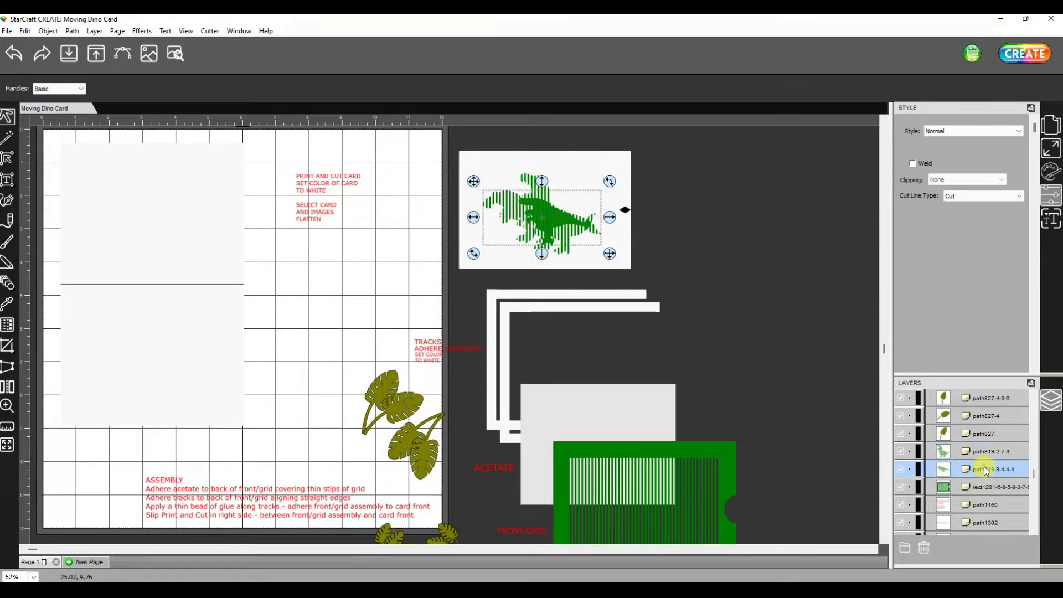
left_click(958, 198)
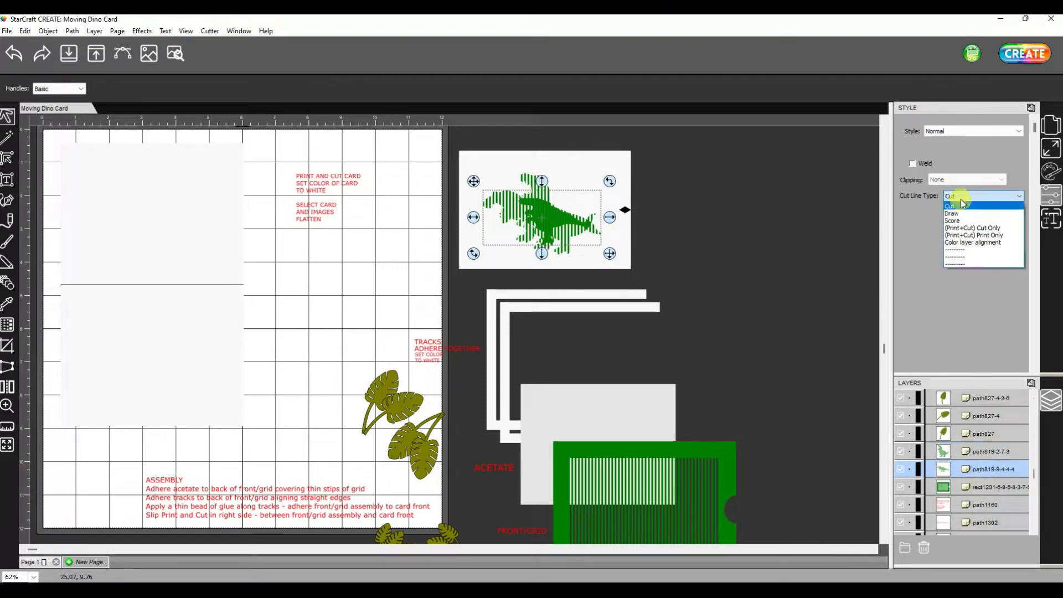
left_click(977, 235)
Set the black diamond beside the dinosaur images to the (Print+Cut) Print Only cut line type.
scroll(972, 506, "down", 1)
scroll(972, 507, "down", 2)
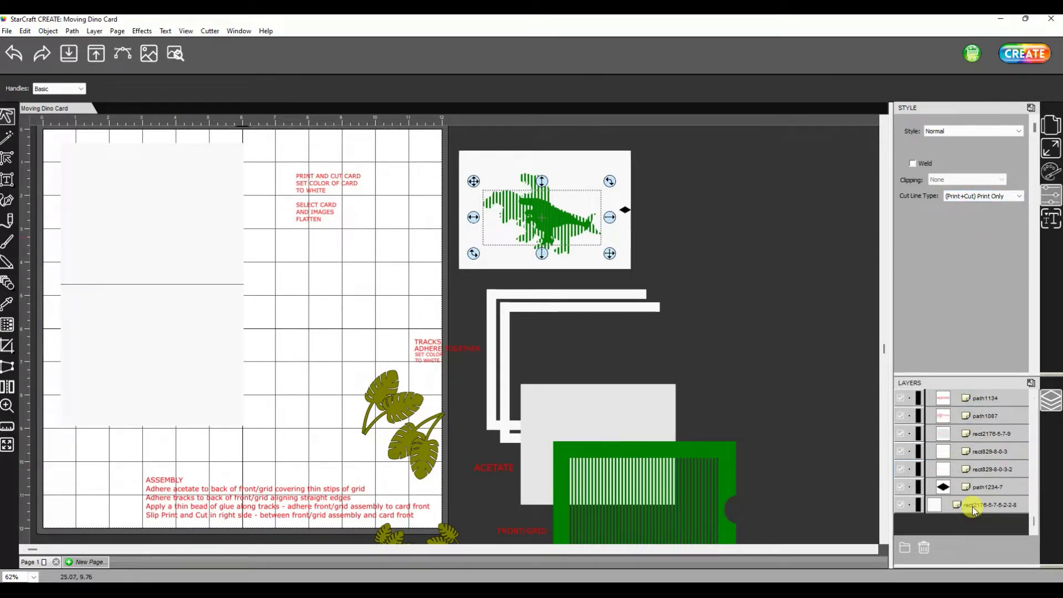
left_click(975, 486)
left_click(976, 196)
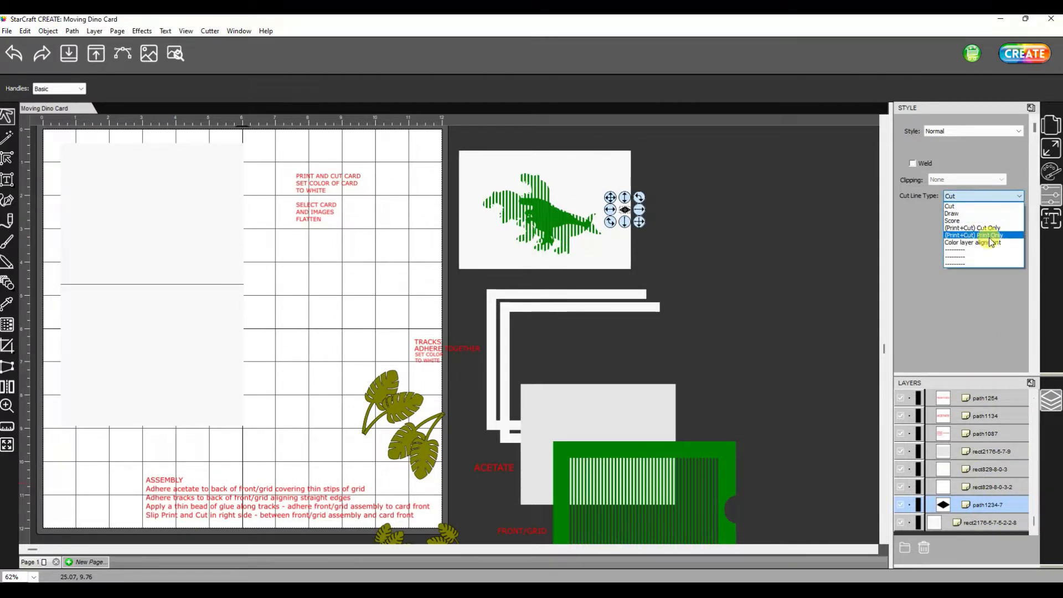
left_click(988, 235)
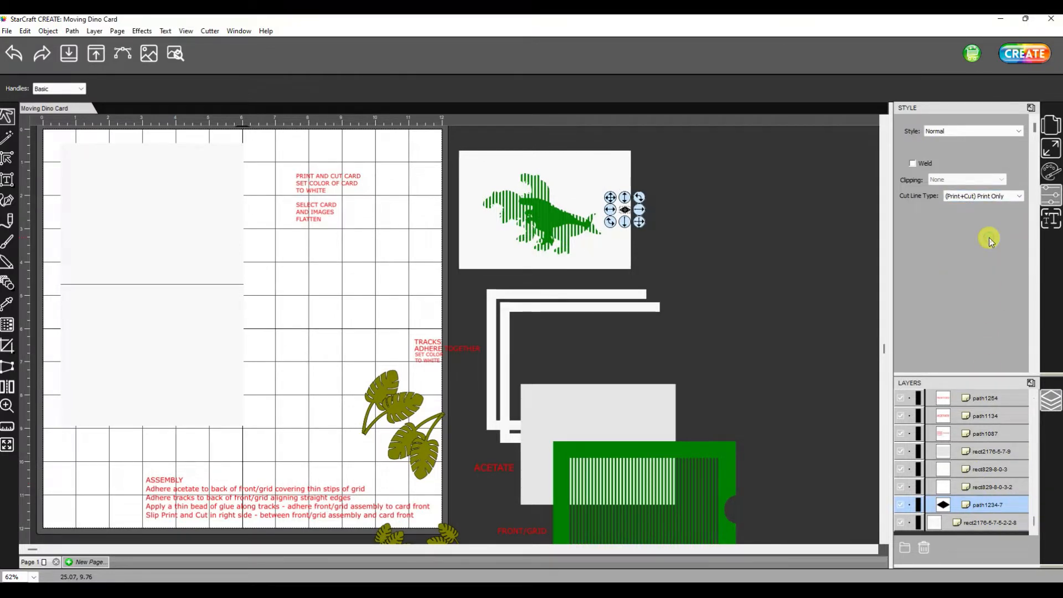
Review the layers and cut line types of the white backing rectangle, both dinosaur images and the A2 card rectangle.
left_click(607, 160)
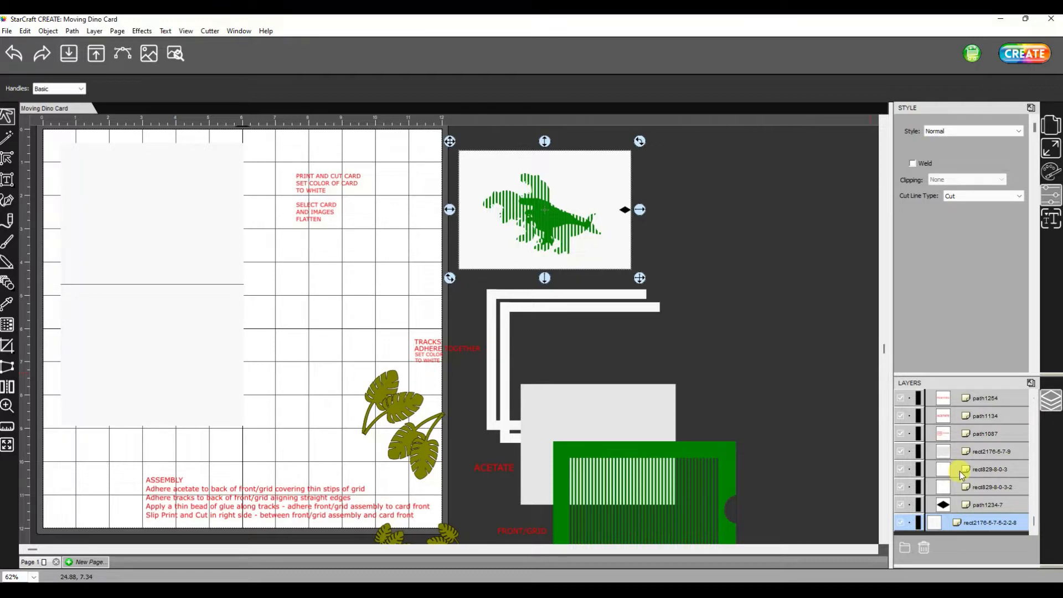
scroll(958, 470, "up", 4)
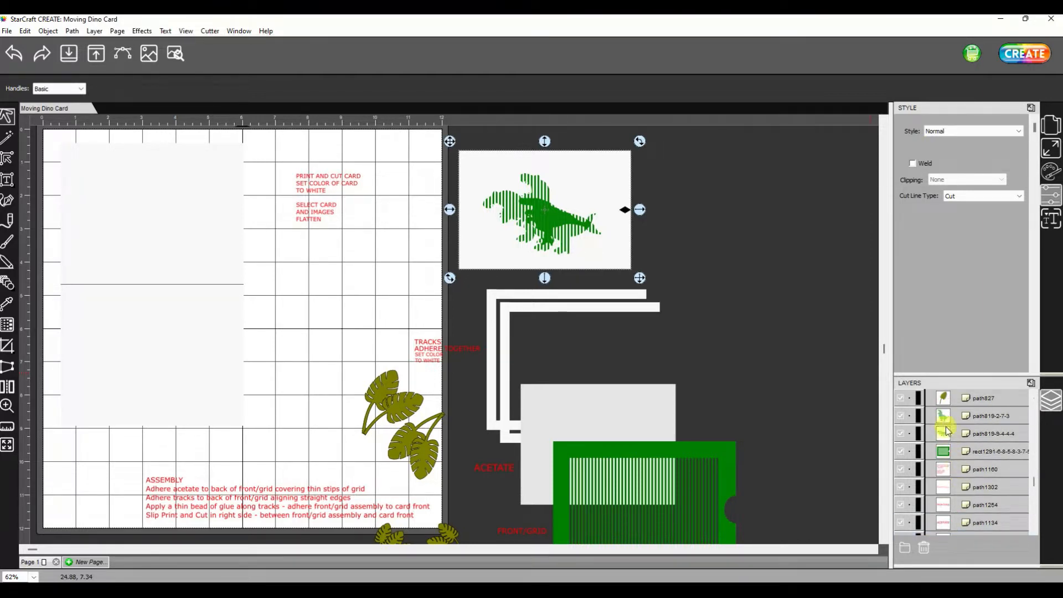
left_click(944, 442)
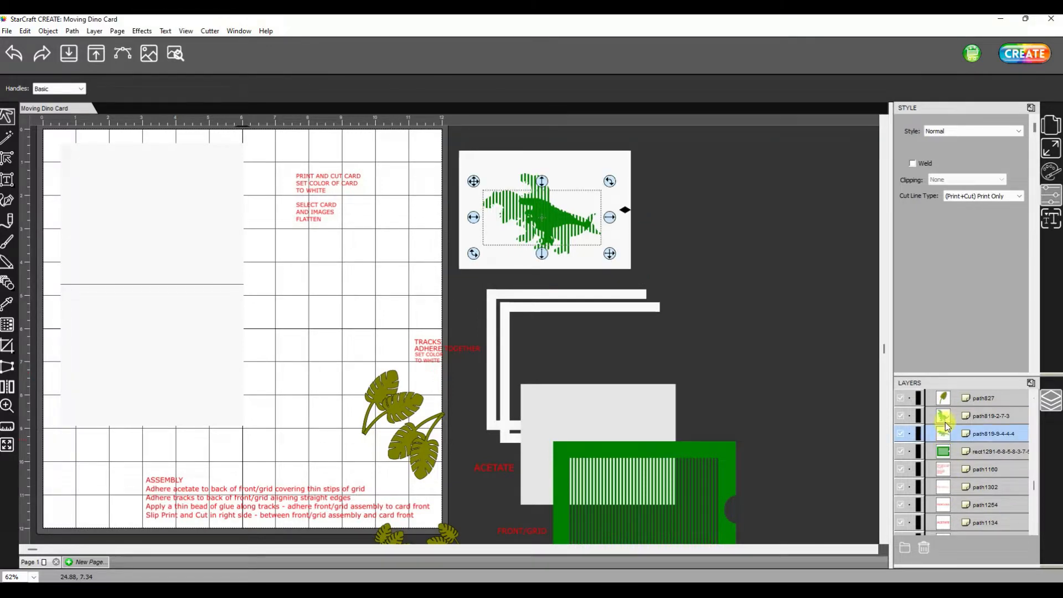
left_click(944, 421)
scroll(946, 424, "up", 3)
scroll(946, 424, "up", 4)
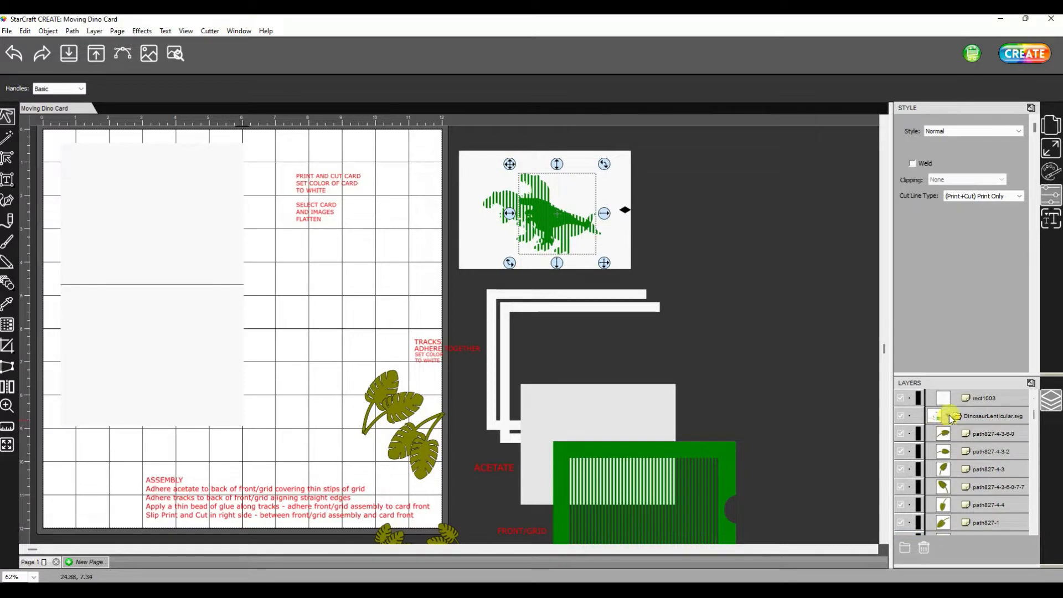
left_click(966, 400)
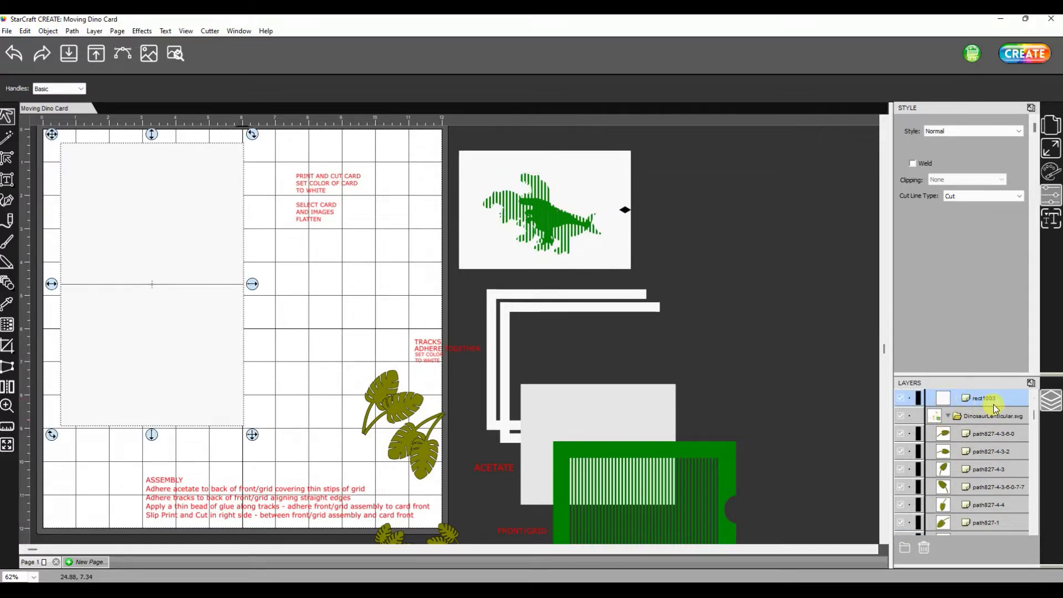
scroll(993, 404, "up", 1)
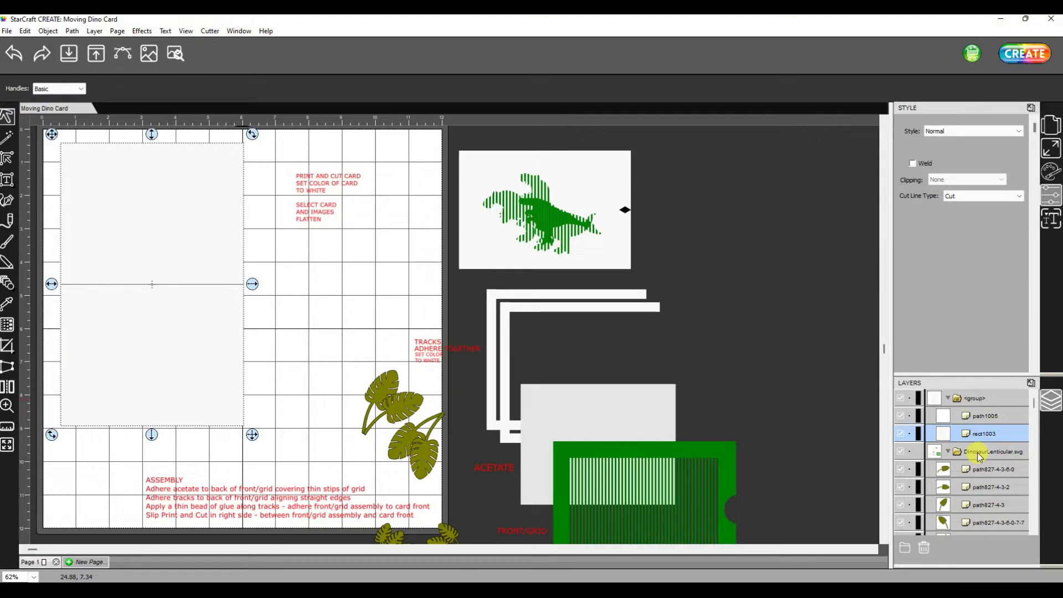
Try moving the white backing rectangle away from the dinosaur images and undo that move.
left_click(583, 169)
left_click_drag(583, 168, 701, 188)
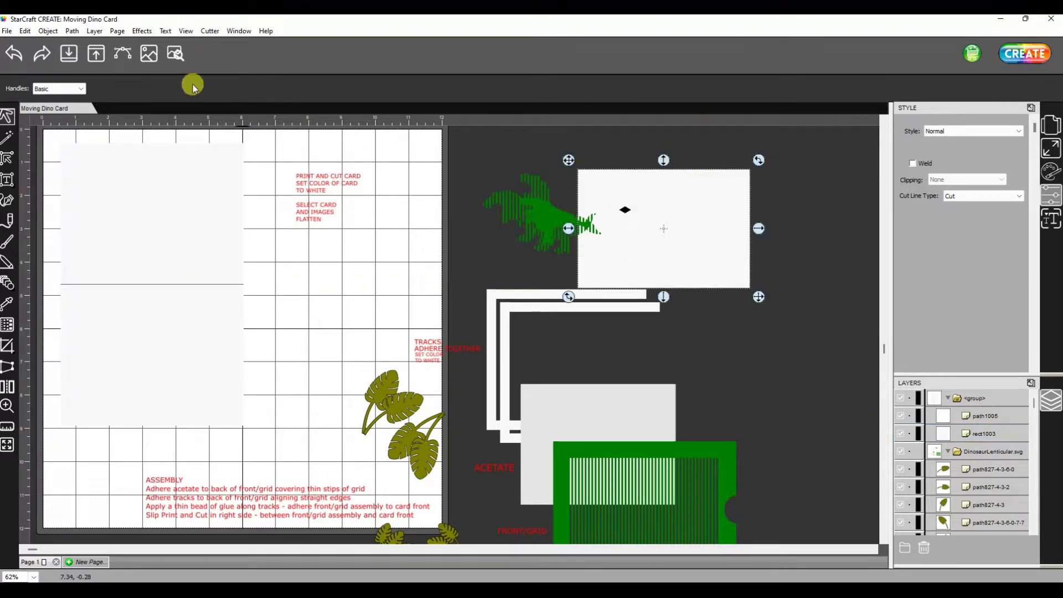
left_click(13, 53)
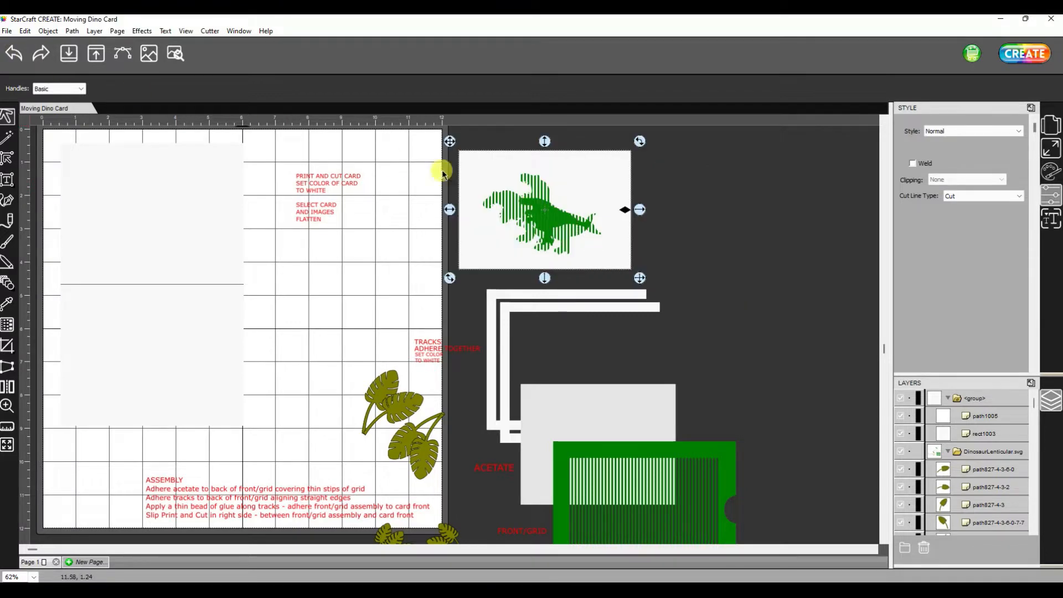
Group the white backing rectangle with both dinosaur images and the black diamond.
left_click(813, 227)
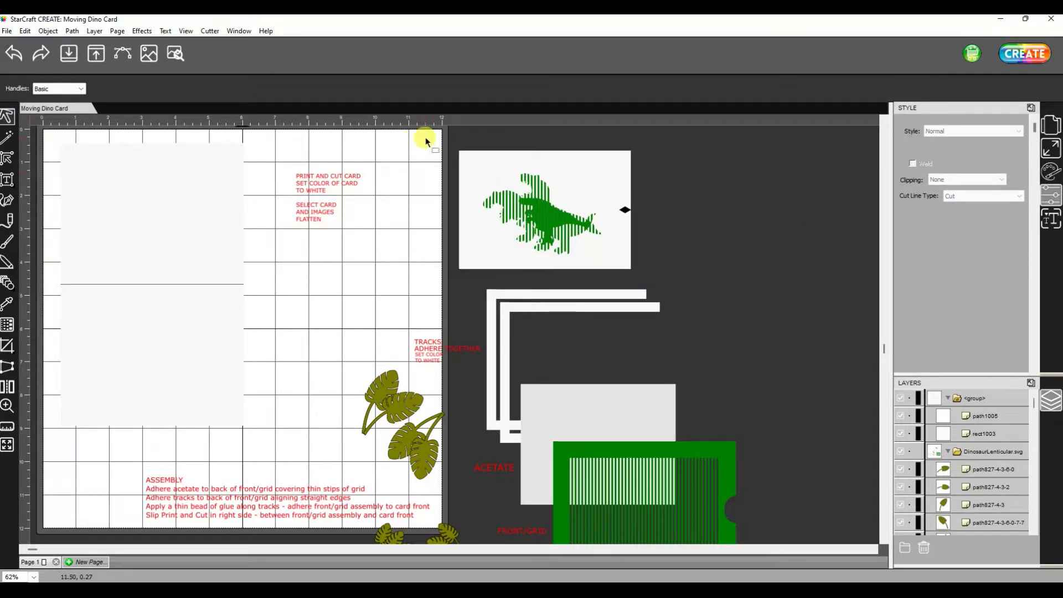
left_click_drag(426, 142, 671, 272)
left_click(49, 35)
left_click(65, 98)
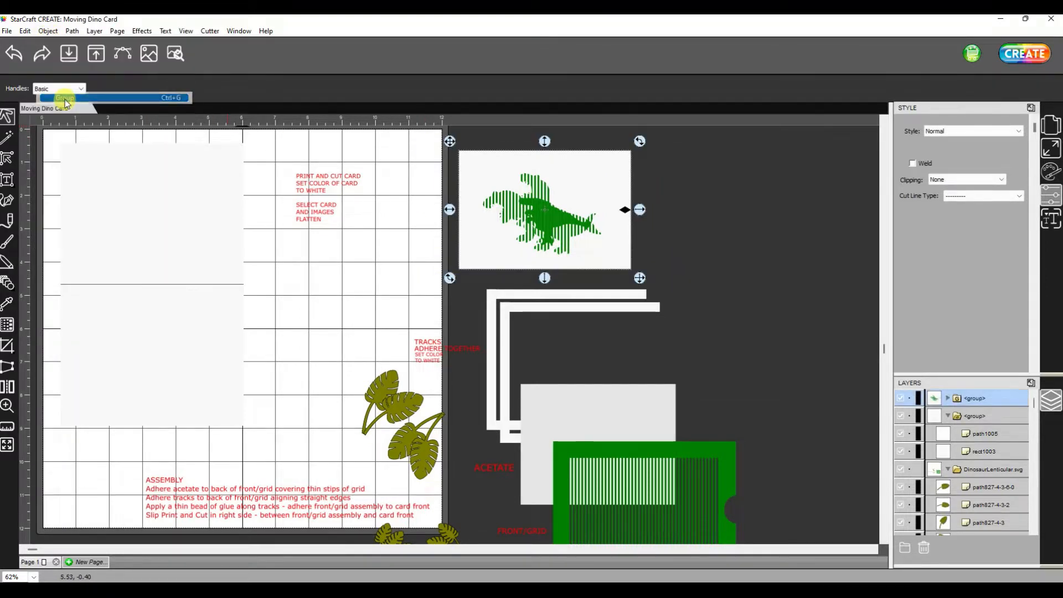
left_click(757, 307)
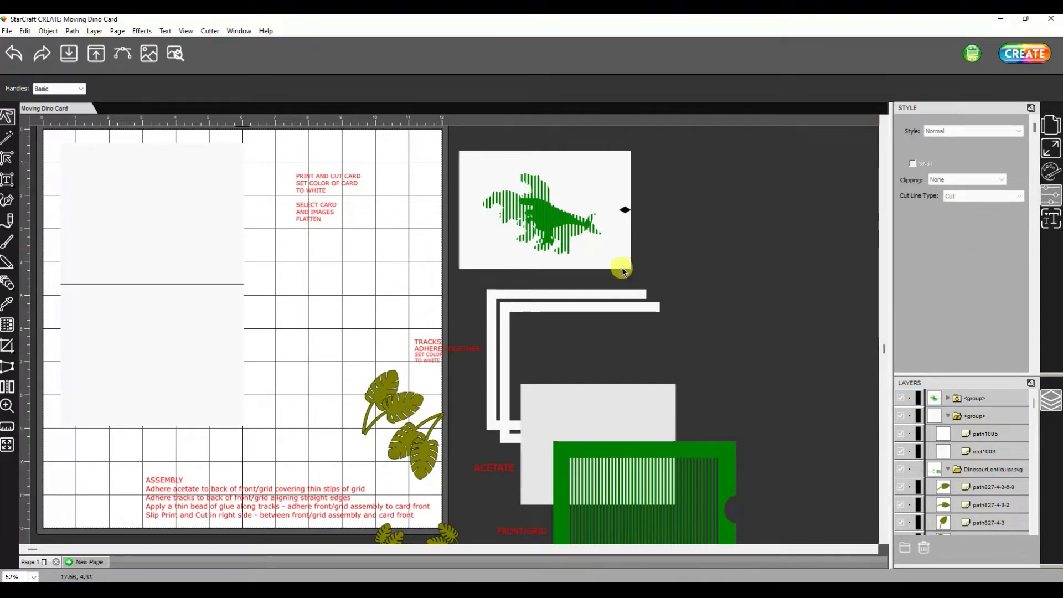
left_click(557, 227)
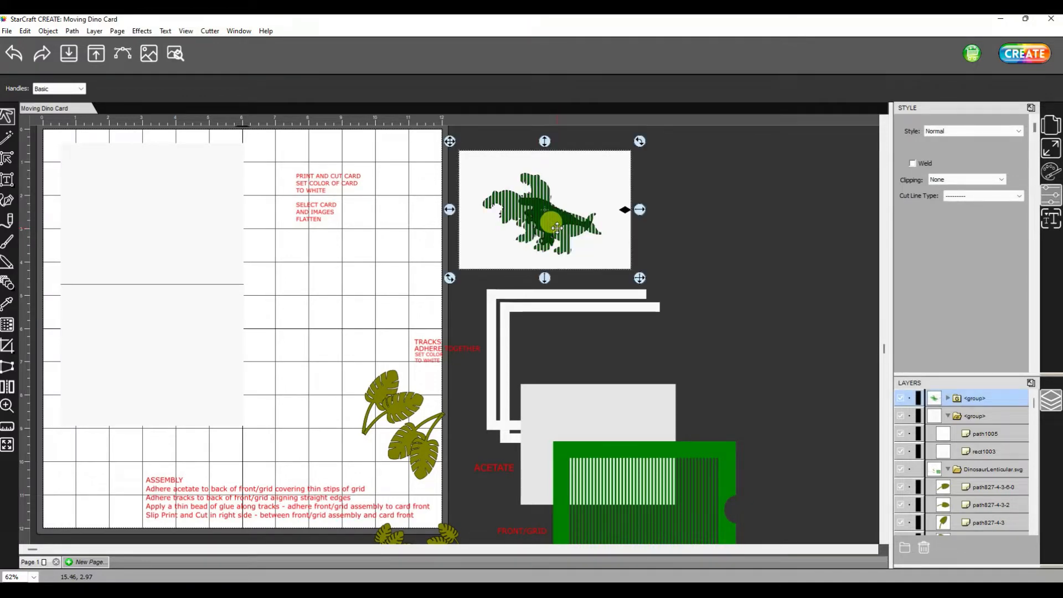
left_click(766, 368)
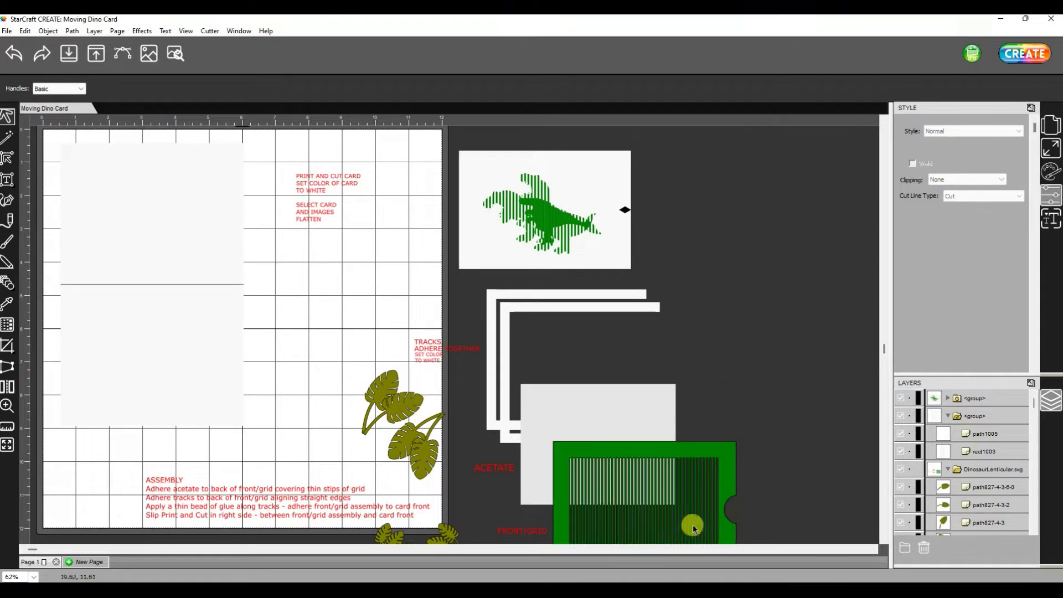
Expand the dinosaur group's layers and check the cut line types of both dinosaur images and the black diamond.
left_click(990, 400)
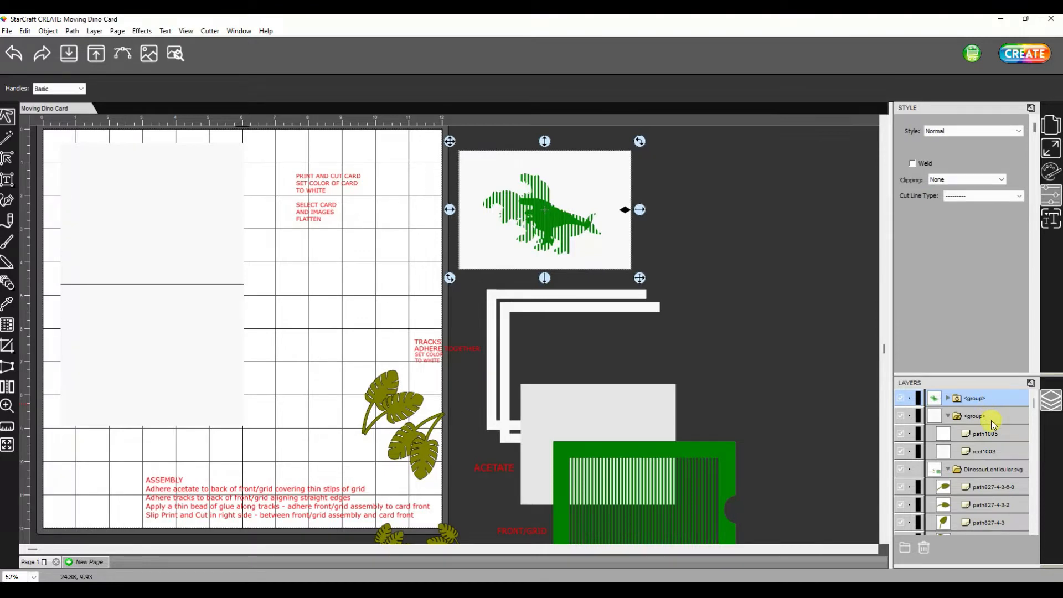
left_click(948, 399)
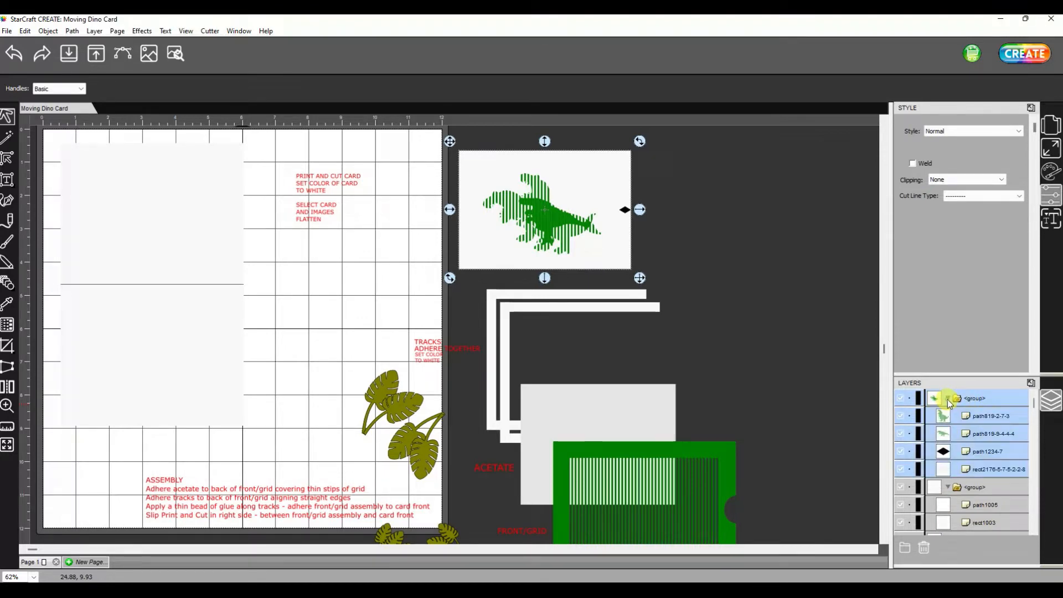
left_click(992, 418)
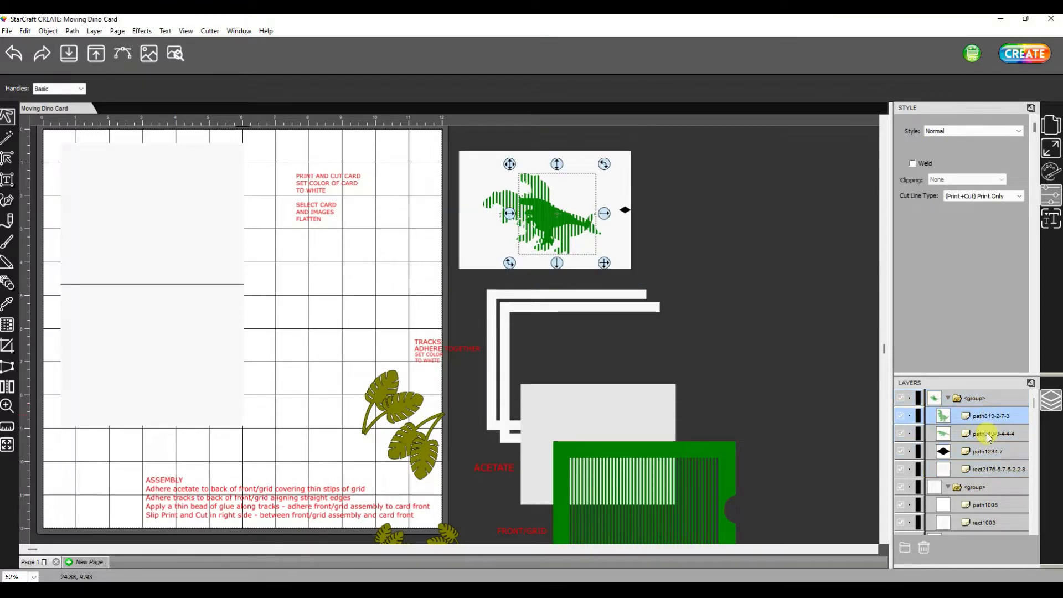
left_click(988, 434)
left_click(985, 417)
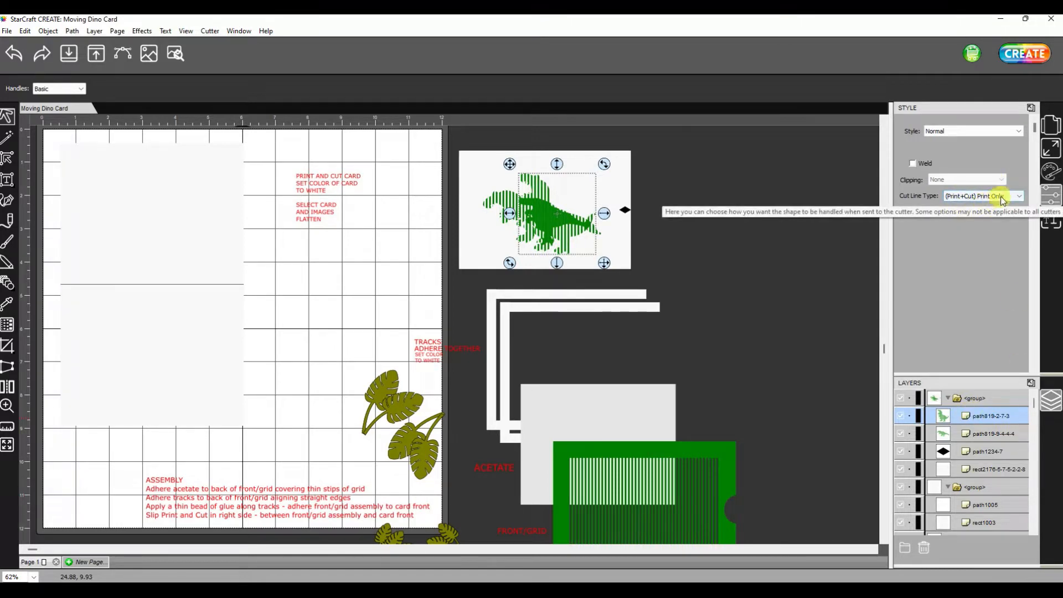
left_click(984, 434)
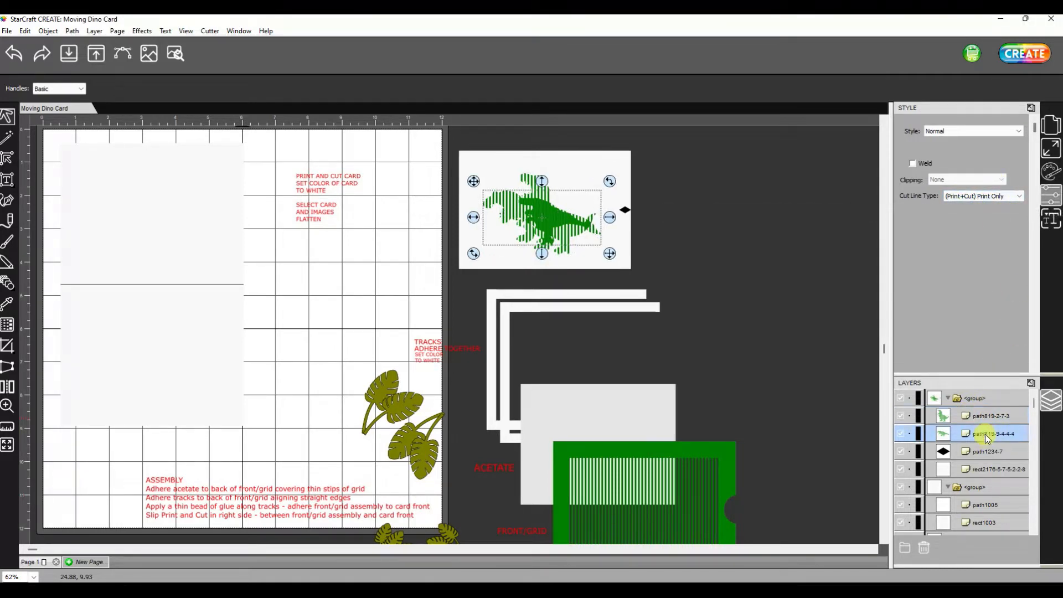
left_click(987, 451)
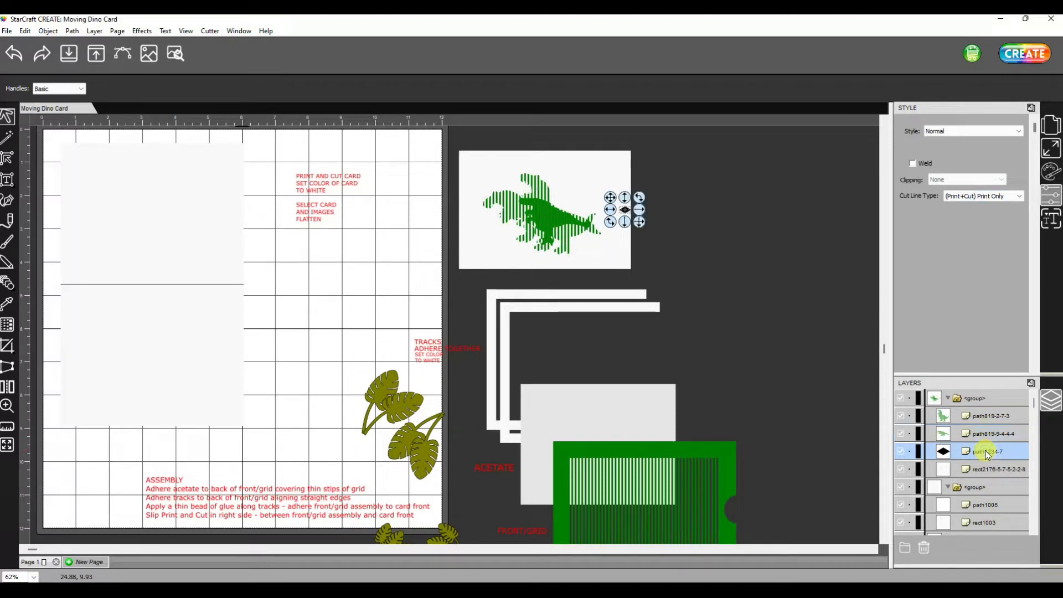
Set the white backing rectangle inside the dinosaur group to the (Print+Cut) Cut Only cut line type.
left_click(988, 470)
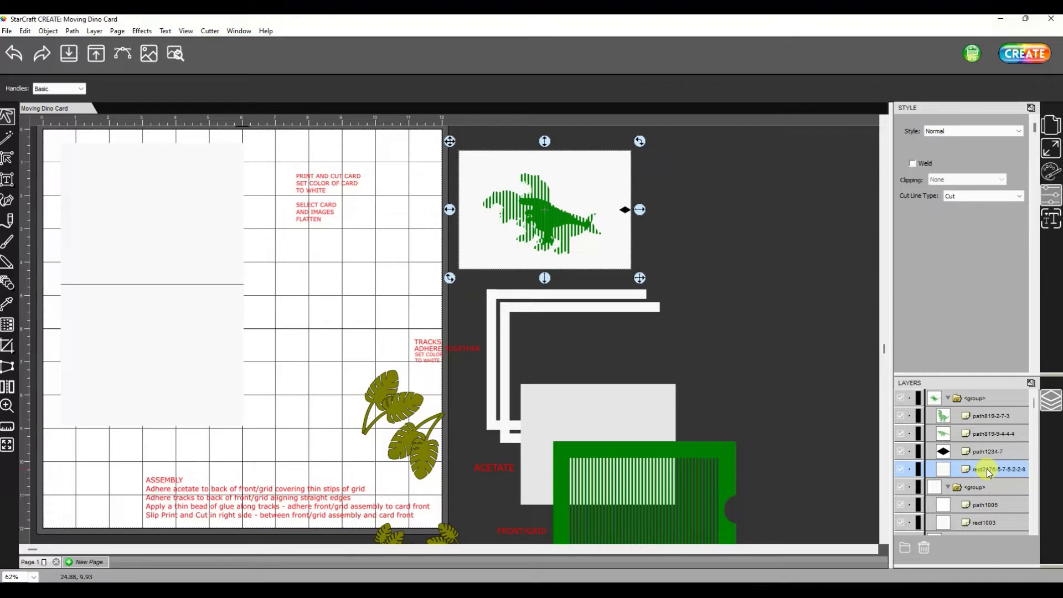
left_click(975, 197)
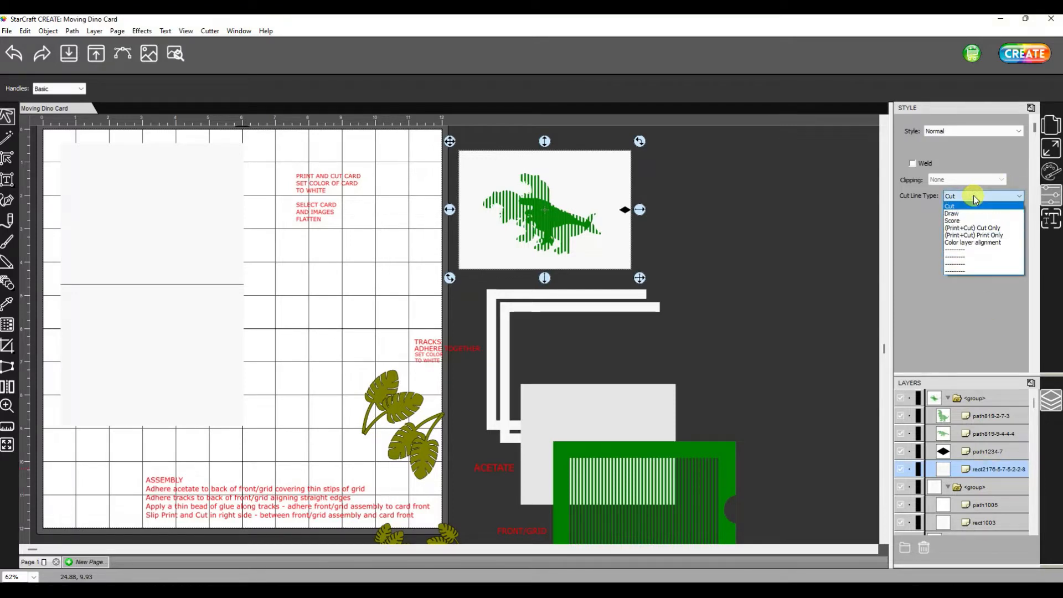
left_click(979, 229)
Delete the red print-and-cut card notes and move the dinosaur group into their place on the page, beside the A2 card.
left_click_drag(370, 161, 297, 257)
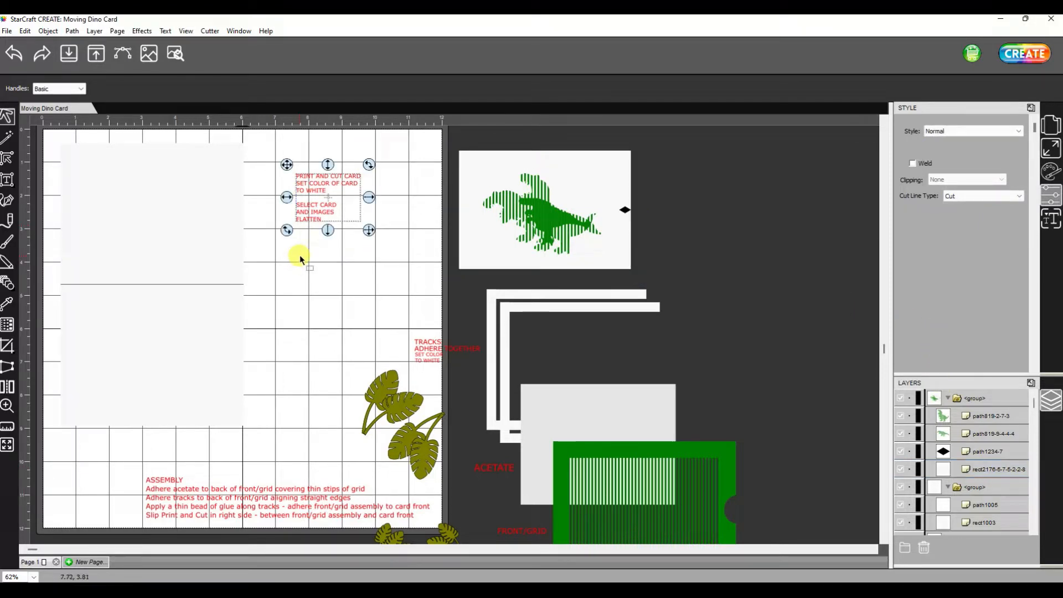
key("Delete")
left_click_drag(615, 254, 426, 245)
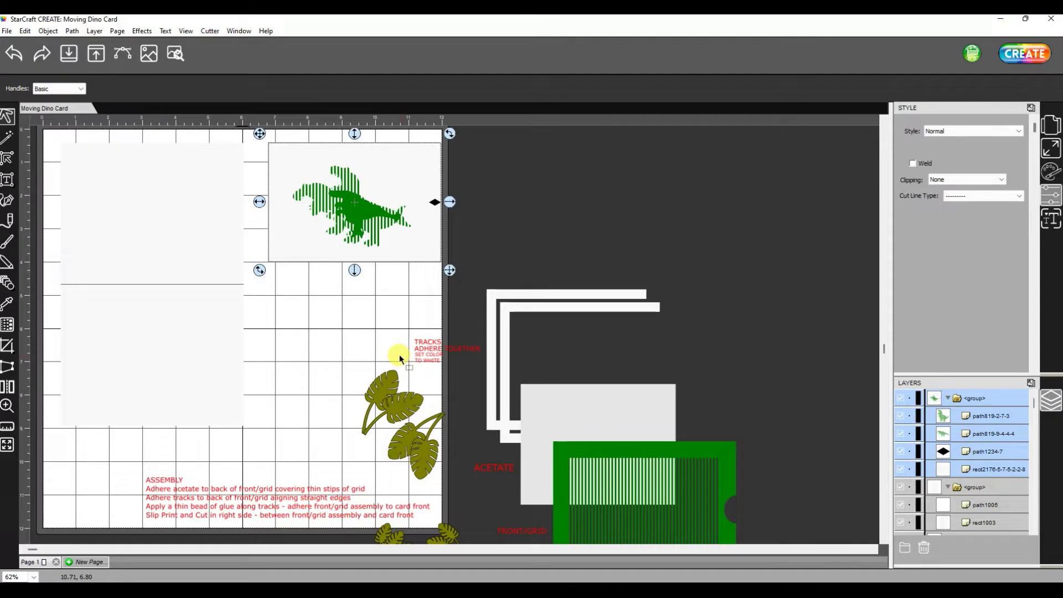
Delete the red "TRACKS ADHERE TOGETHER" notes beside the track pieces.
scroll(400, 354, "down", 1)
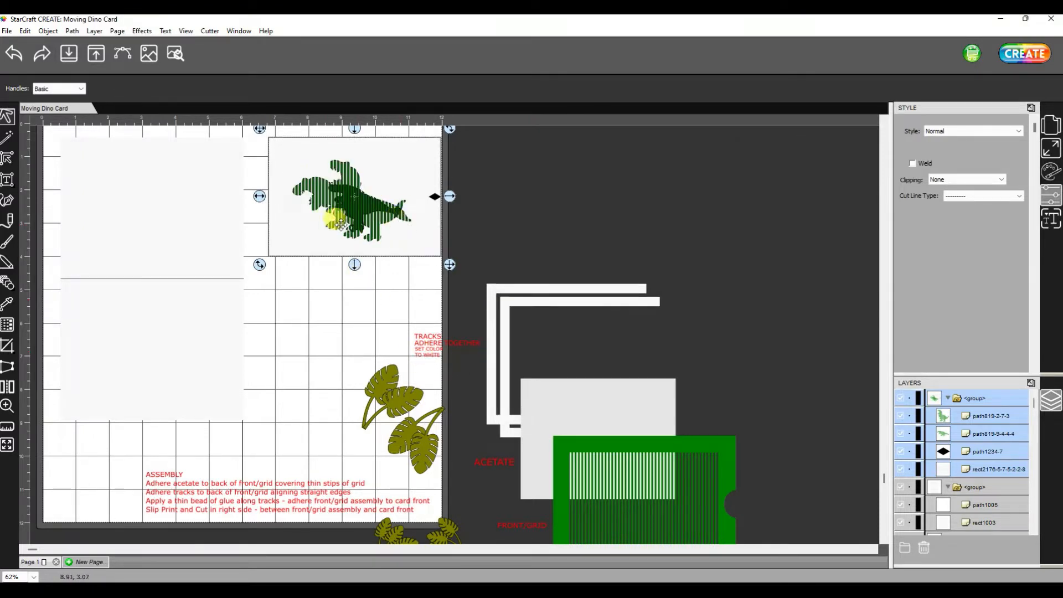
left_click(459, 341)
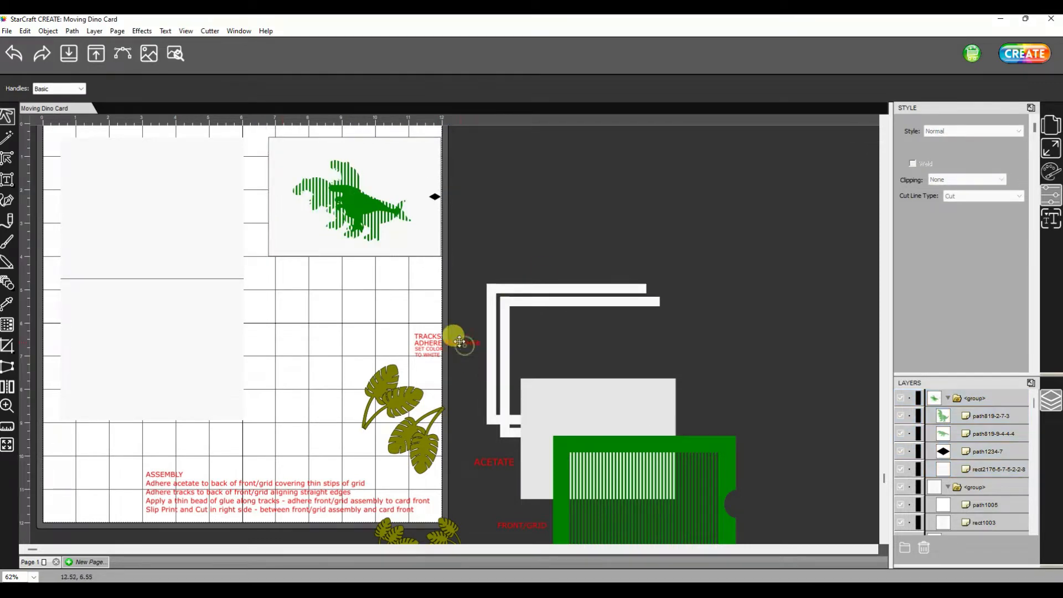
left_click(420, 339)
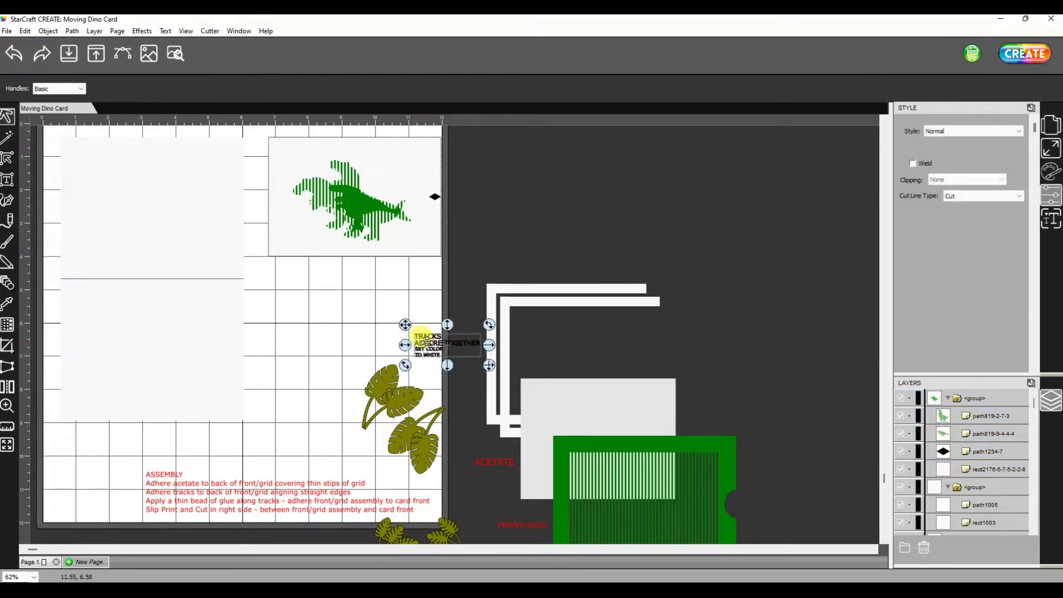
key("Delete")
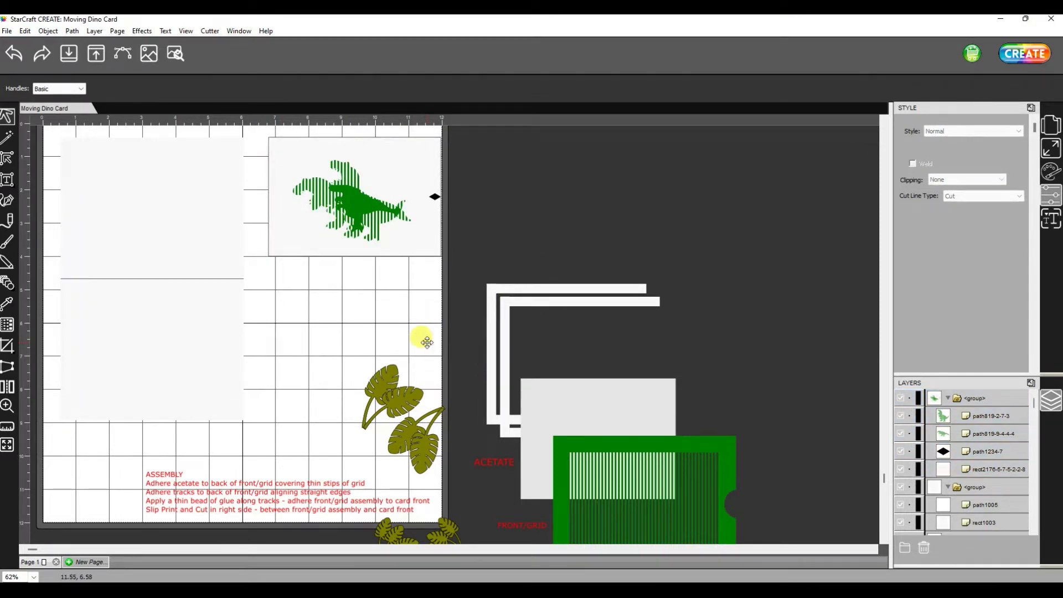
Delete the red "ACETATE" and "FRONT/GRID" notes beside the acetate and grid pieces.
left_click(593, 390)
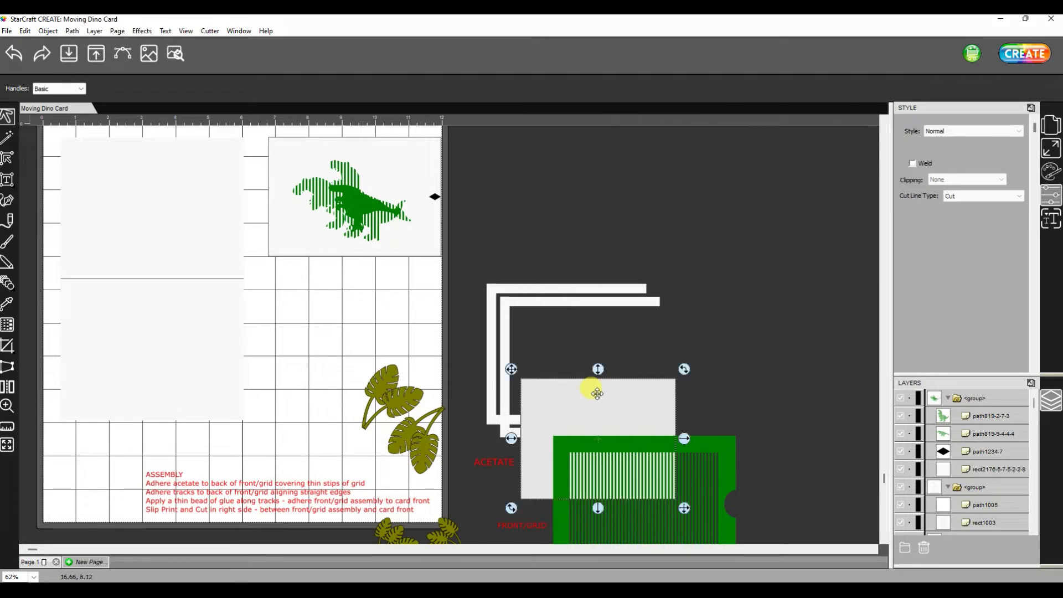
left_click(487, 461)
key("Delete")
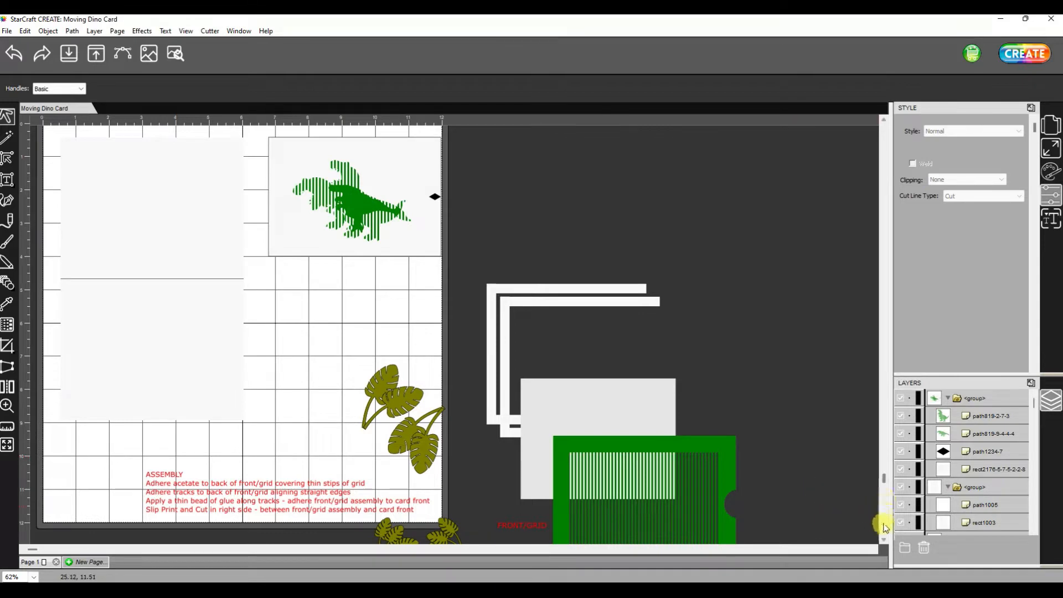
left_click(883, 541)
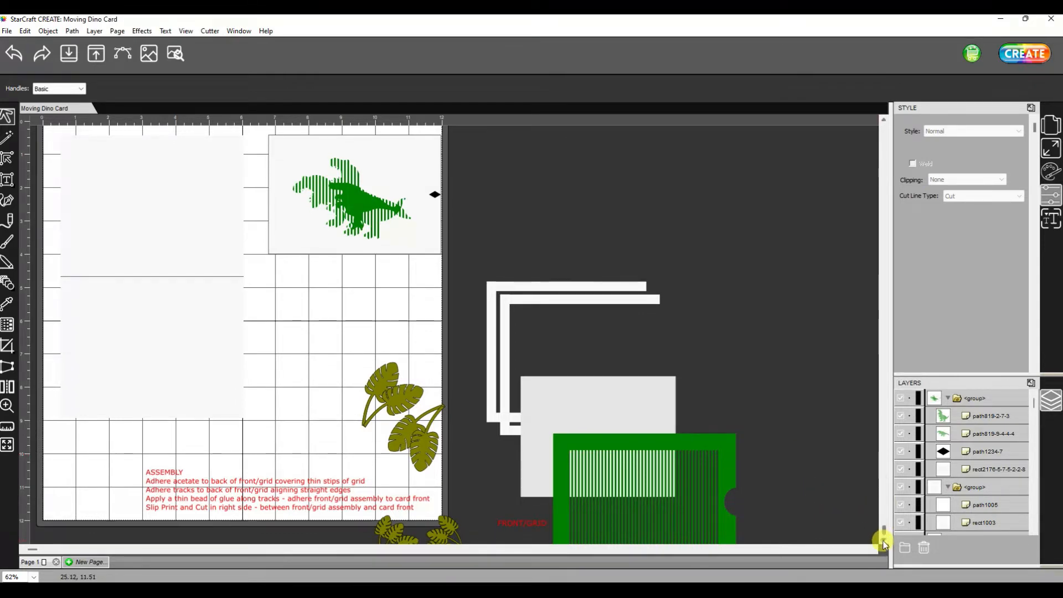
left_click(519, 523)
key("Delete")
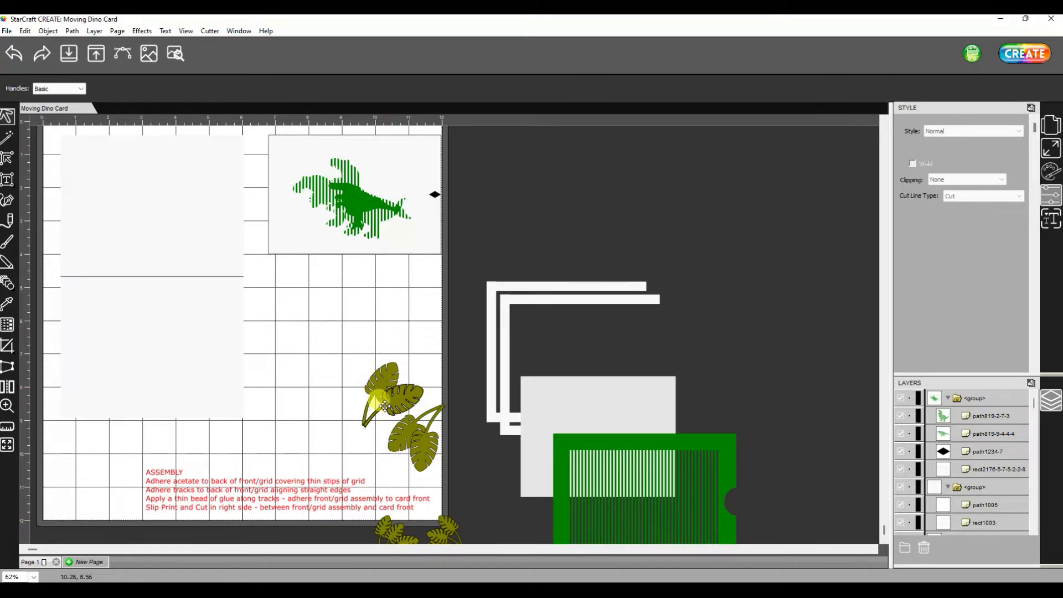
Remove the red ASSEMBLY instructions from the page and move the two leaf clusters up below the dinosaur group, beside the A2 card.
left_click_drag(344, 347, 461, 487)
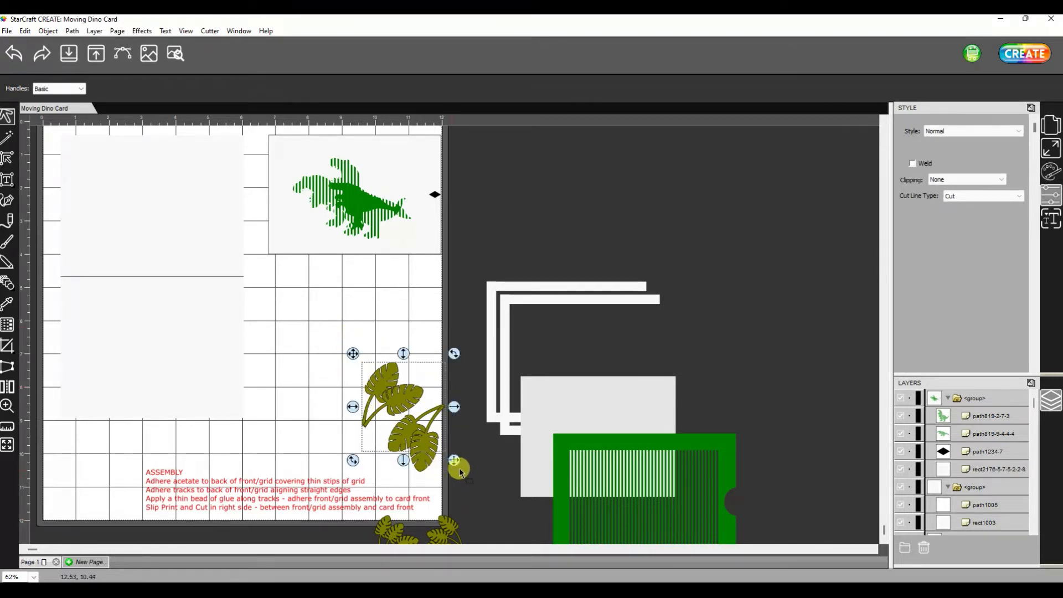
left_click(446, 485)
left_click_drag(316, 328, 445, 480)
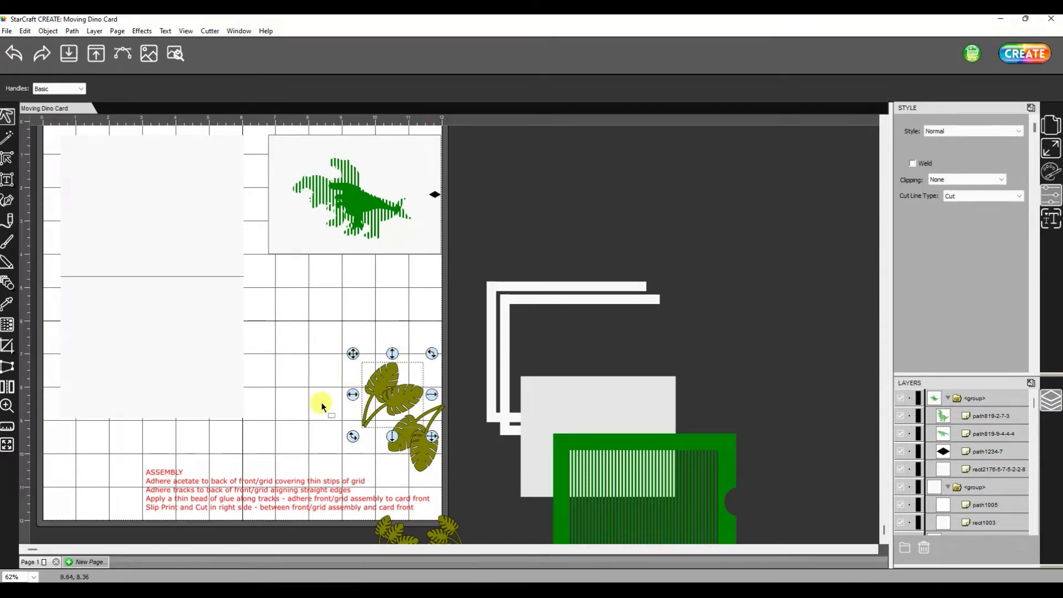
left_click(231, 493)
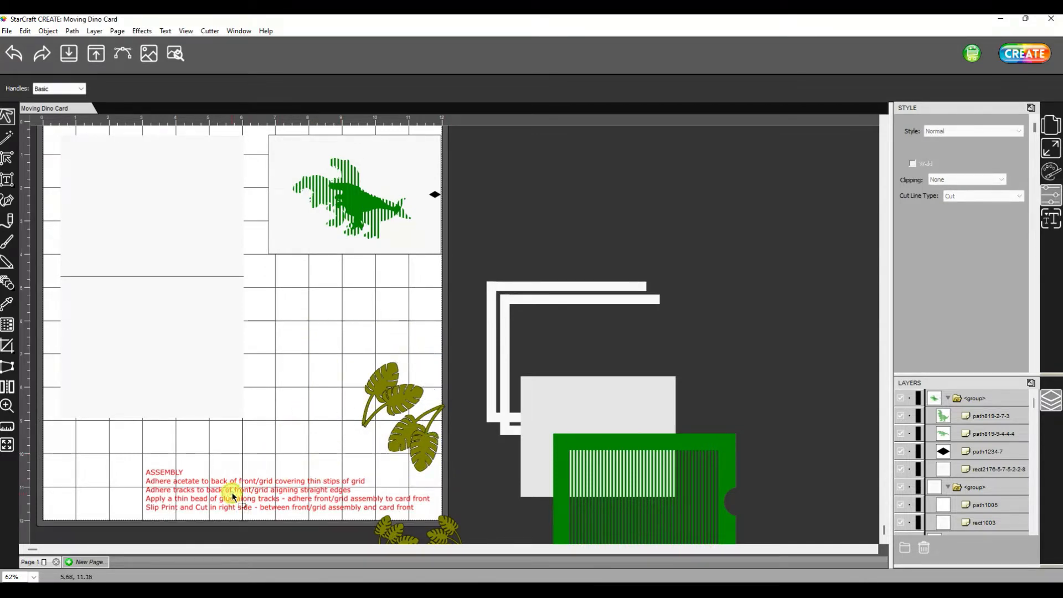
left_click(160, 476)
left_click_drag(160, 476, 70, 465)
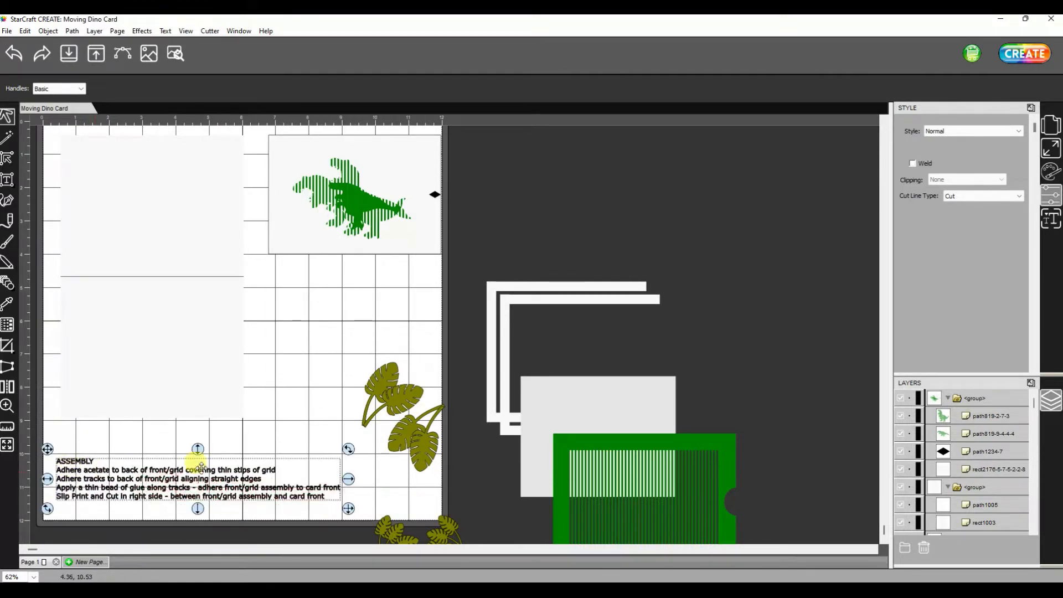
left_click_drag(342, 335, 451, 487)
left_click_drag(429, 446, 366, 354)
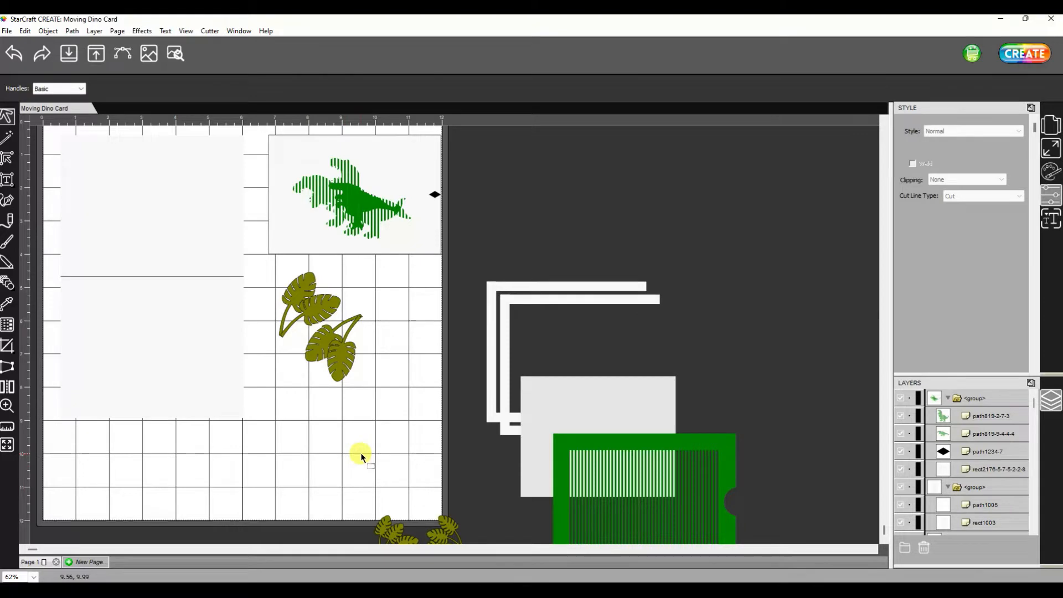
Save the project as "Moving Dino Card" in the My Projects folder.
left_click(6, 32)
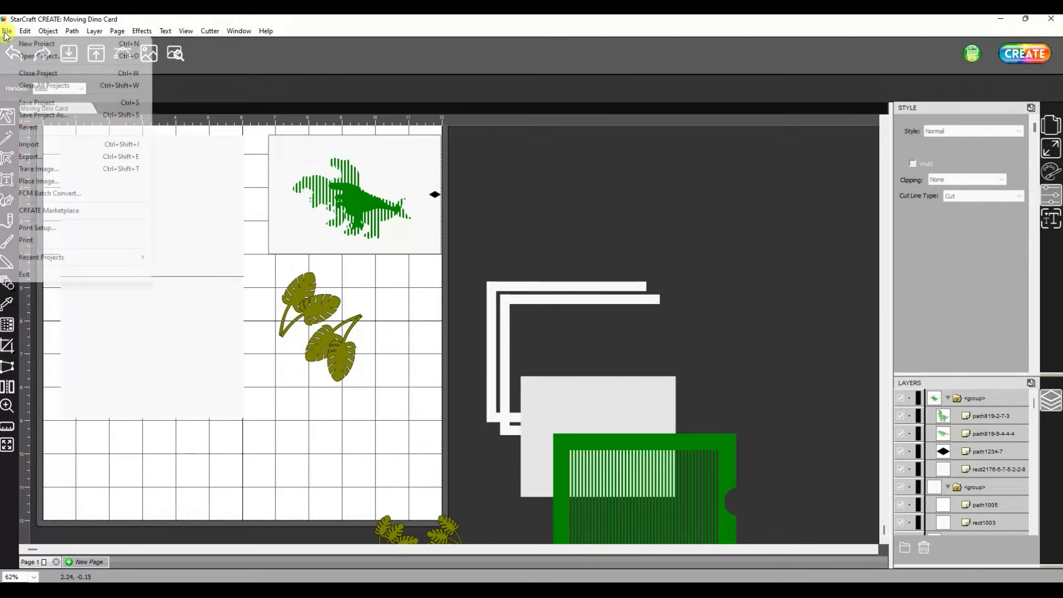
left_click(33, 104)
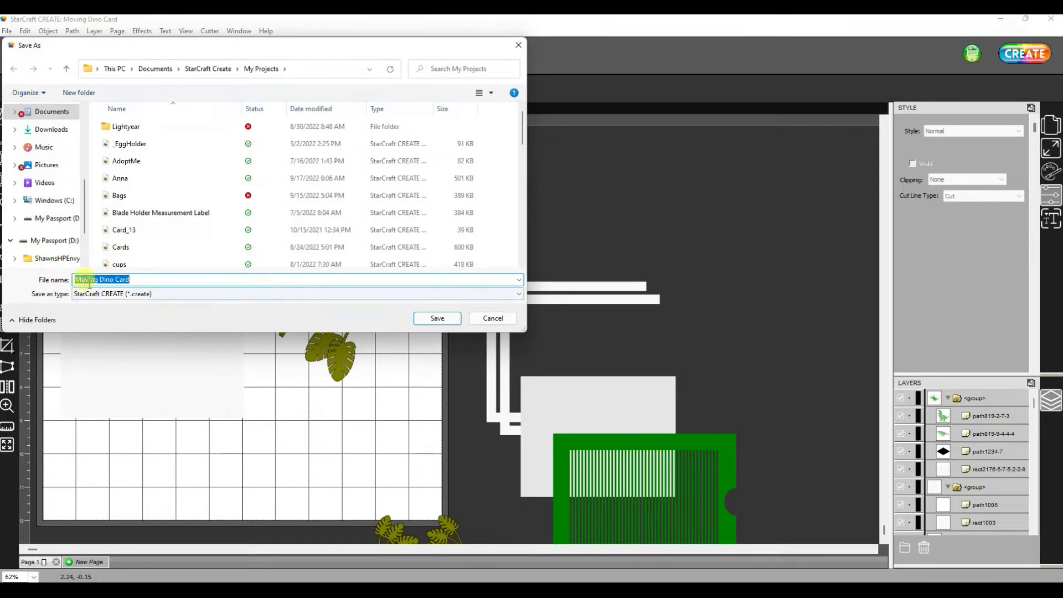
left_click(440, 319)
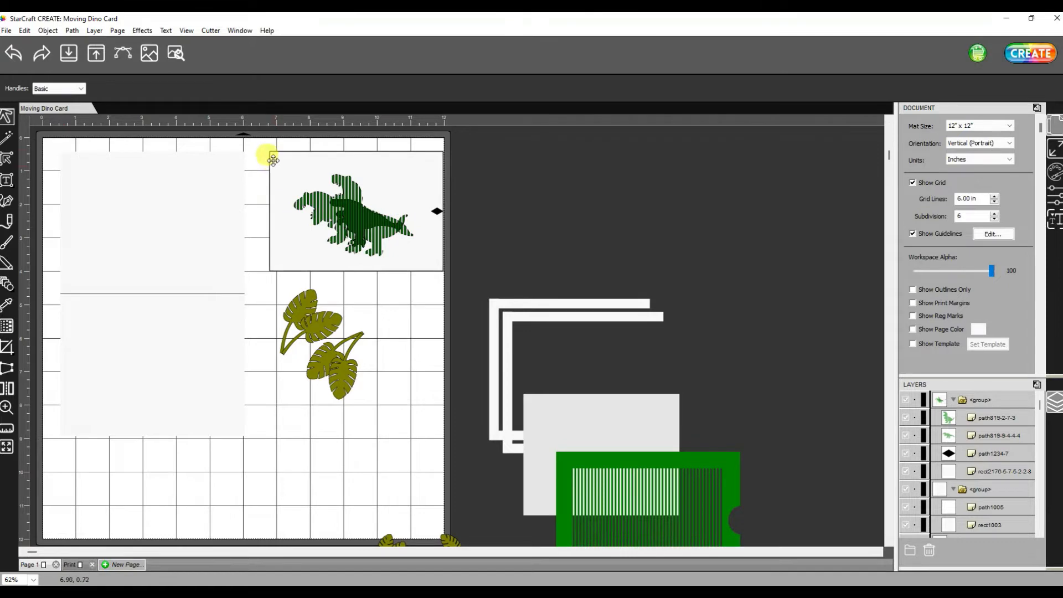
Cut the whole dinosaur group, including its white backing rectangle and black diamond, from Page 1 to the clipboard.
left_click(261, 147)
left_click_drag(264, 144, 473, 280)
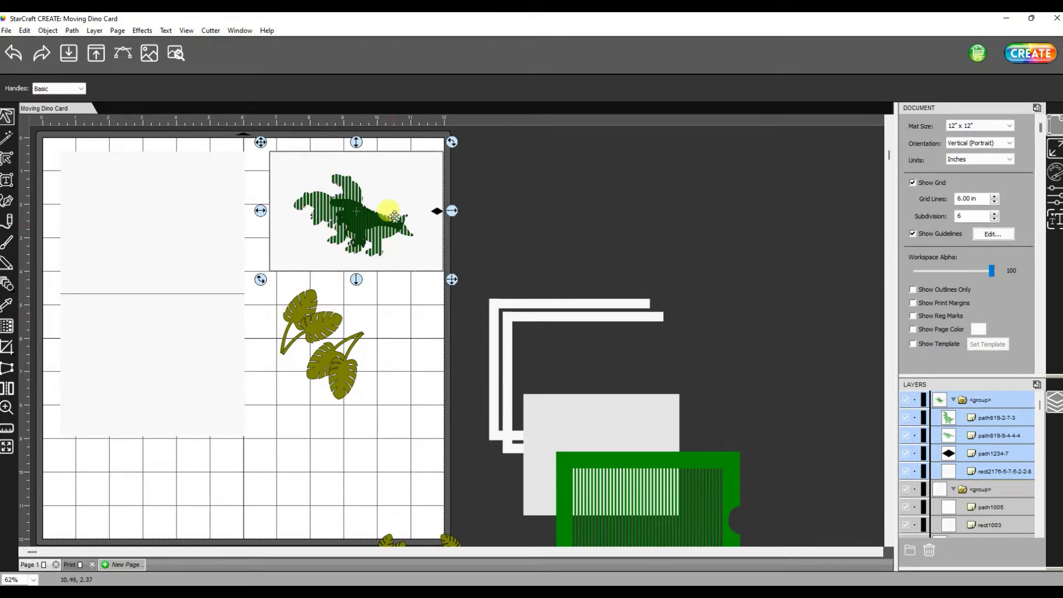
right_click(409, 190)
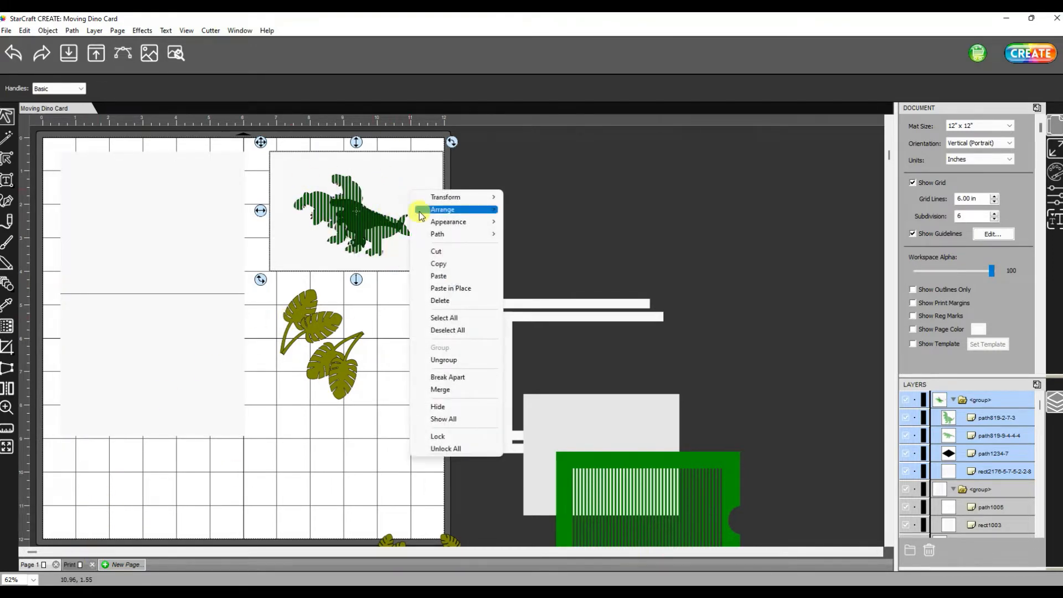
left_click(432, 253)
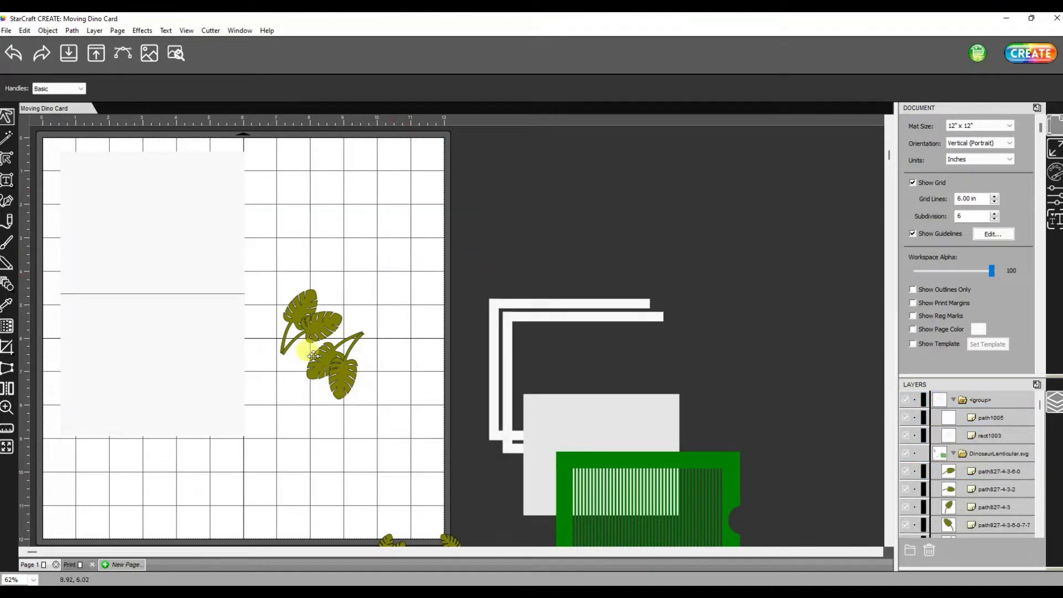
Paste the dinosaur group in place on the Print page and move it toward the page's upper left area.
left_click(69, 565)
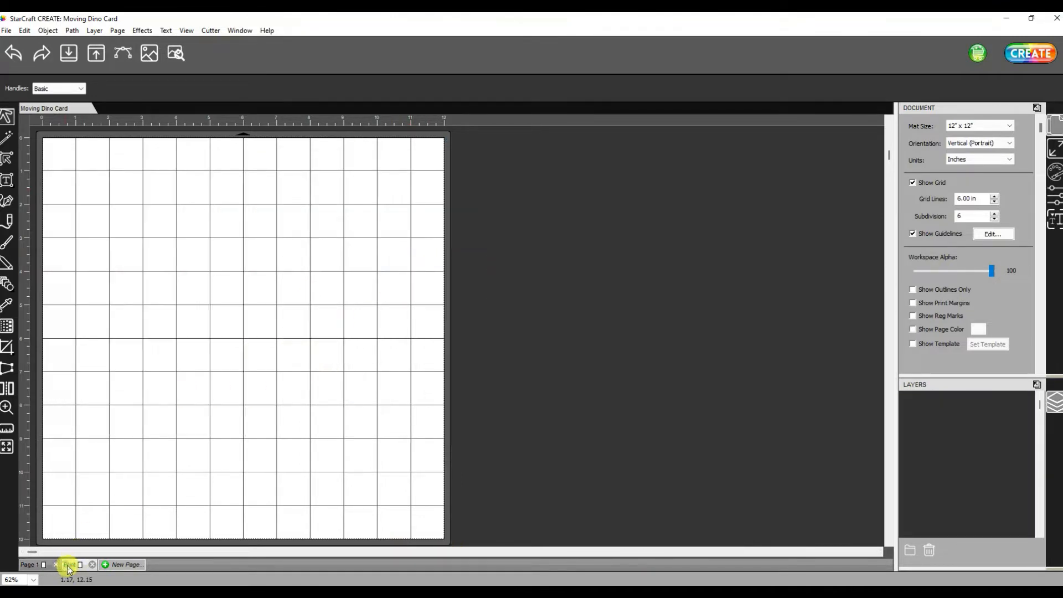
right_click(126, 403)
left_click(184, 234)
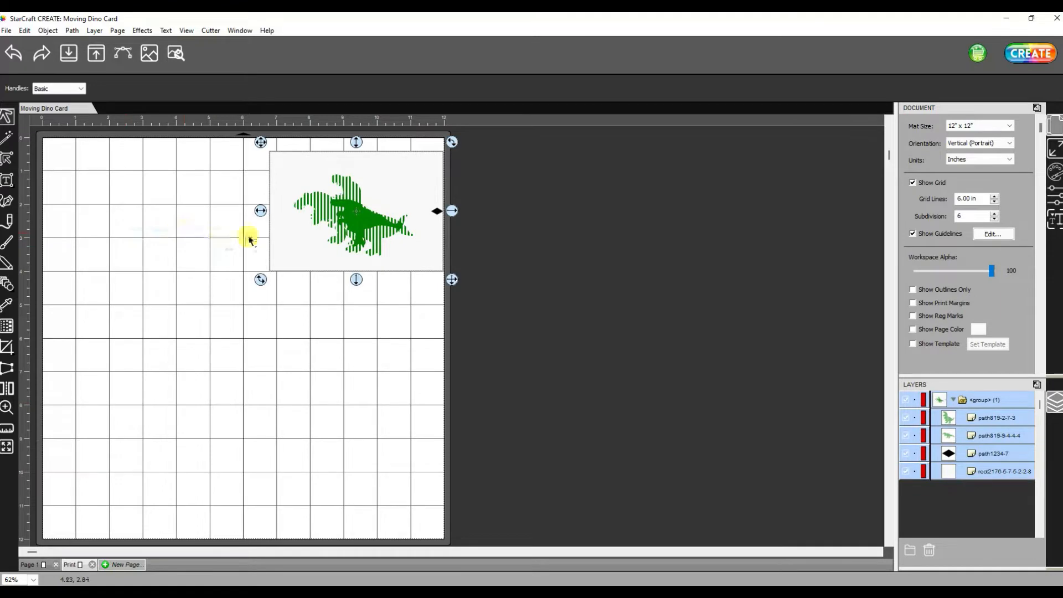
left_click_drag(413, 247, 217, 264)
left_click(297, 329)
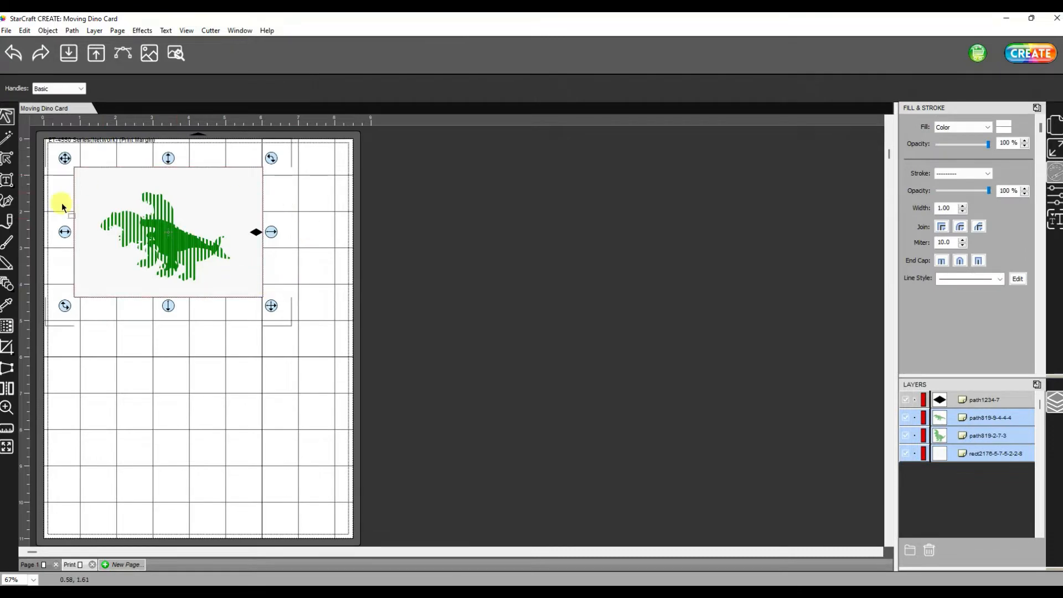
Try to print the dinosaur card with registration marks through Print and Cut on the ET-4550 Series printer.
left_click(1029, 53)
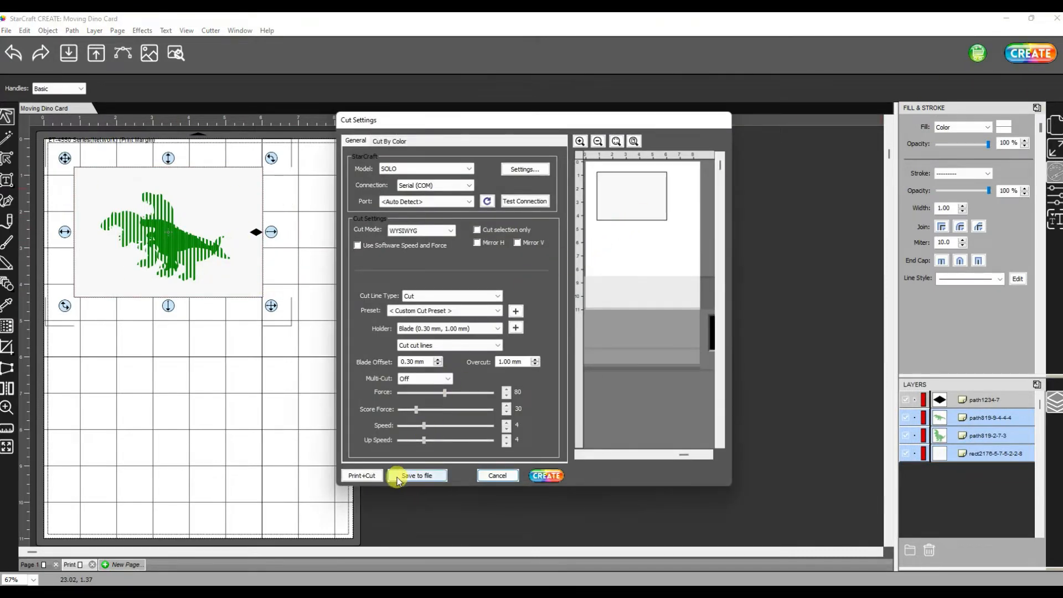
left_click(361, 476)
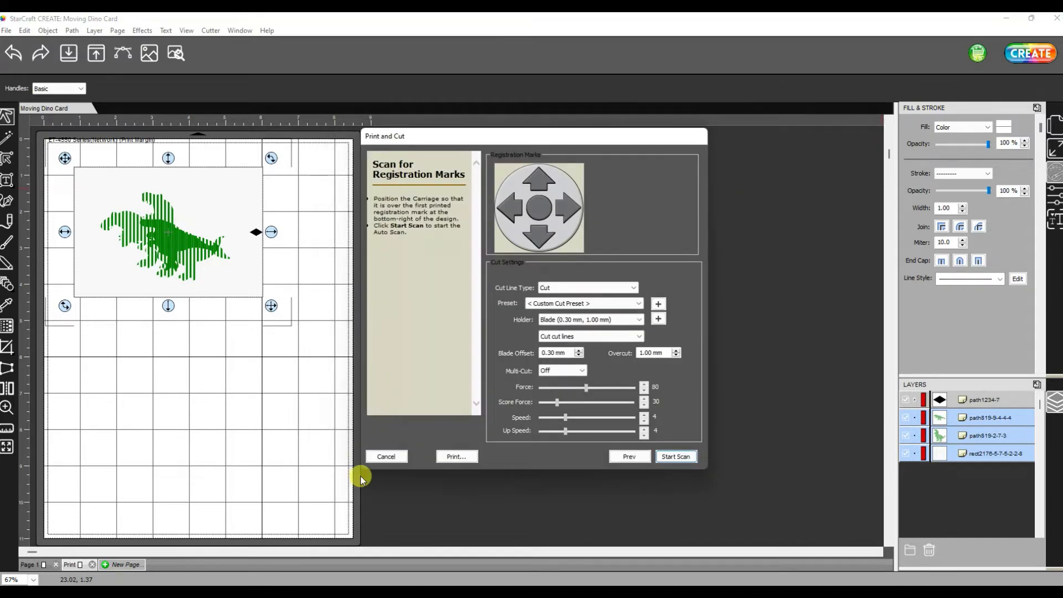
left_click(457, 456)
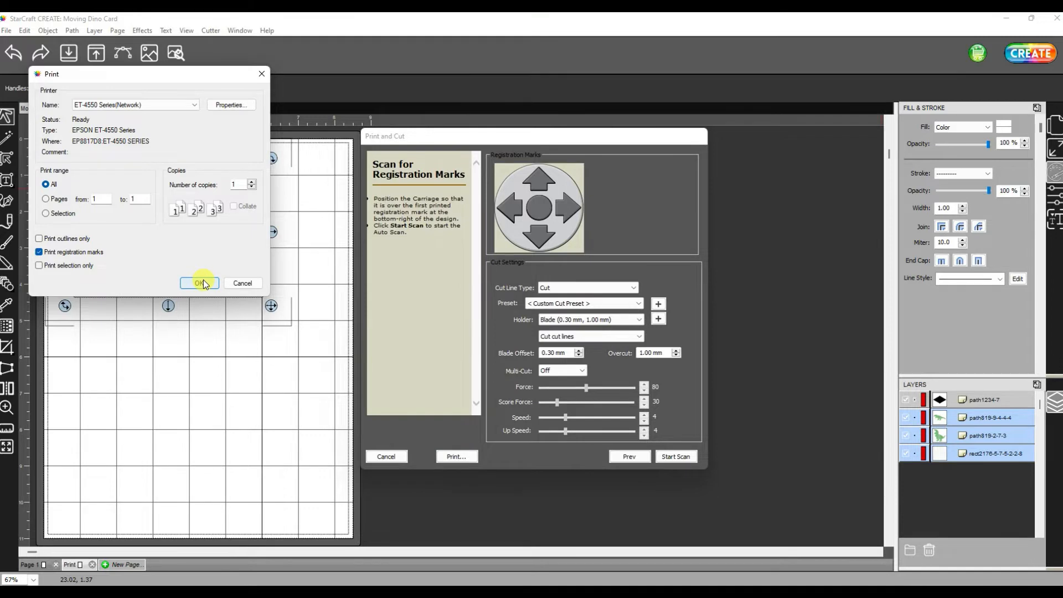
left_click(201, 283)
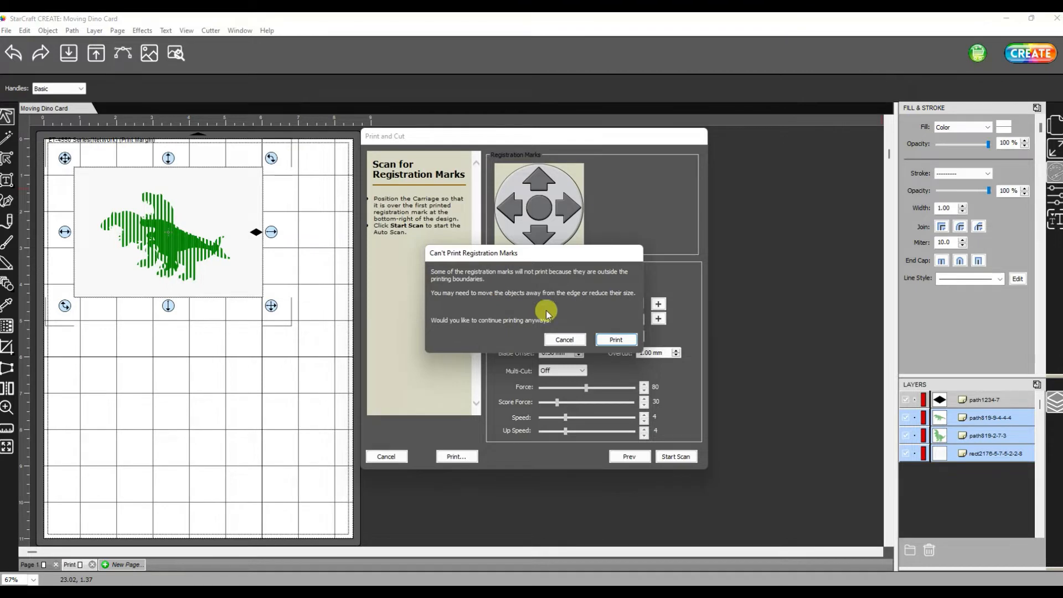
left_click(562, 340)
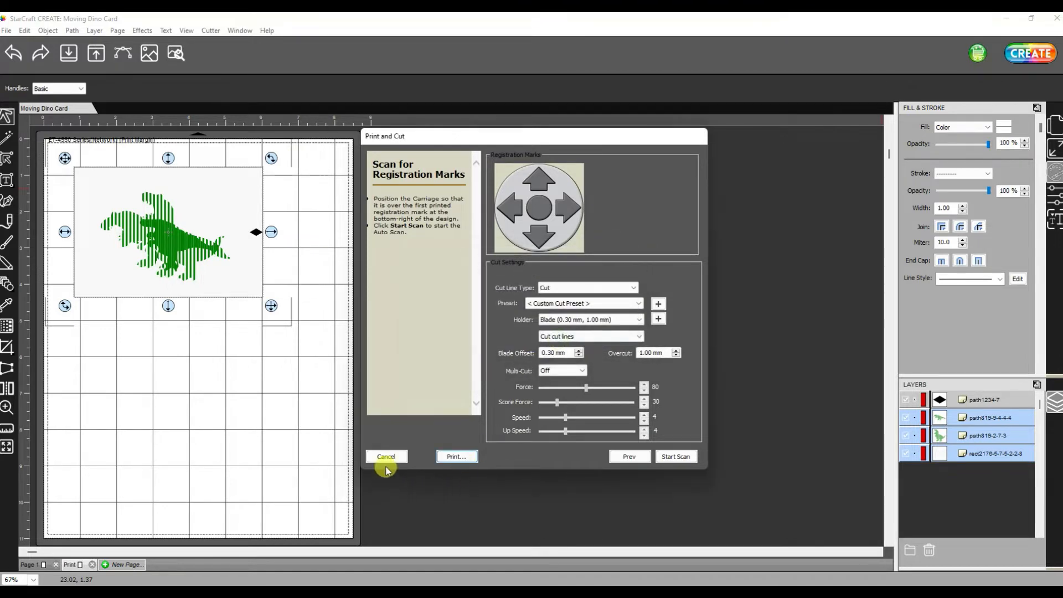
left_click(390, 456)
Move the dinosaur images and white backing rectangle slightly down and right, bringing the registration marks inside the print margin.
left_click(310, 275)
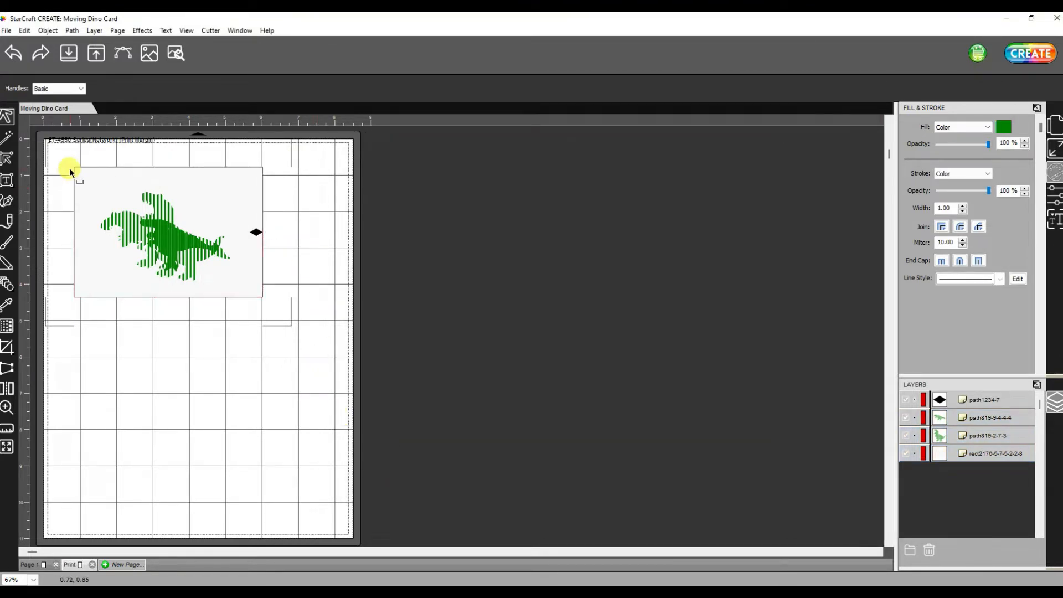
left_click_drag(63, 175, 295, 301)
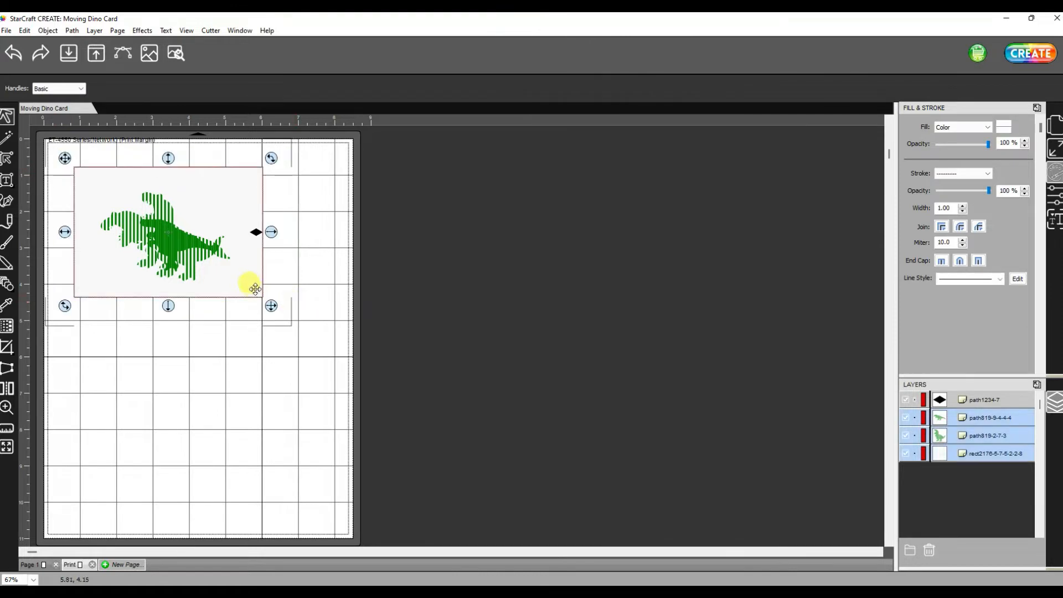
mouse_move(249, 276)
left_mouse_down()
mouse_move(247, 287)
mouse_move(255, 283)
left_mouse_up()
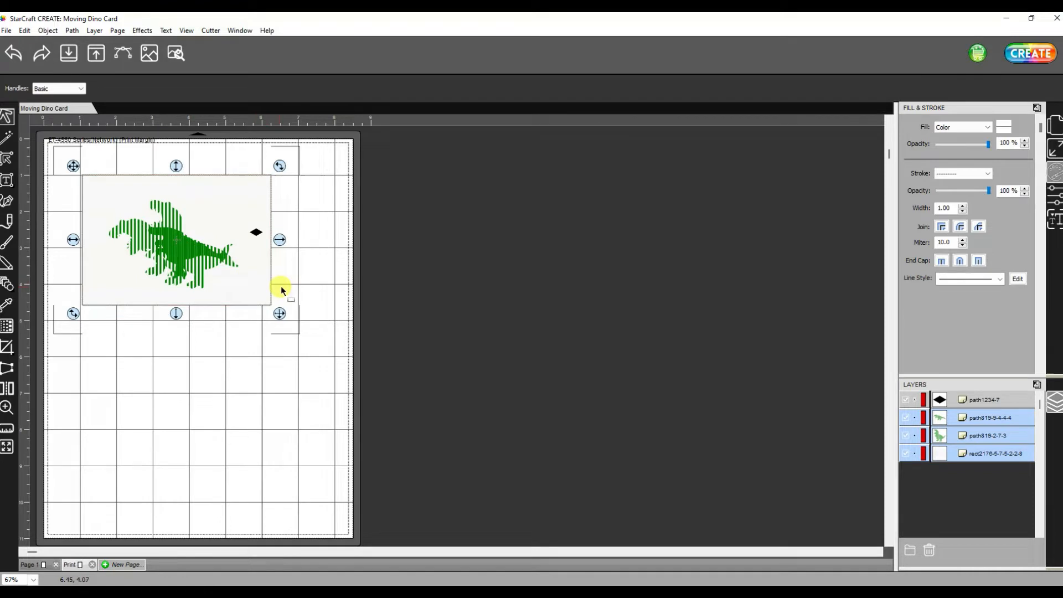
Print one copy of the Print page with registration marks through Print and Cut on the ET-4550 Series printer.
left_click(1008, 45)
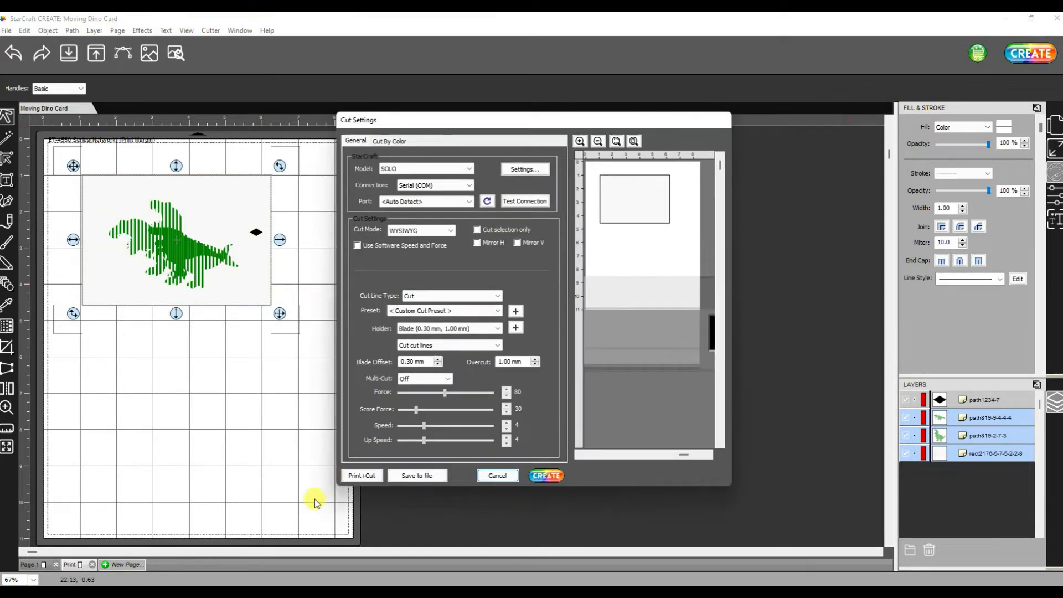
left_click(352, 476)
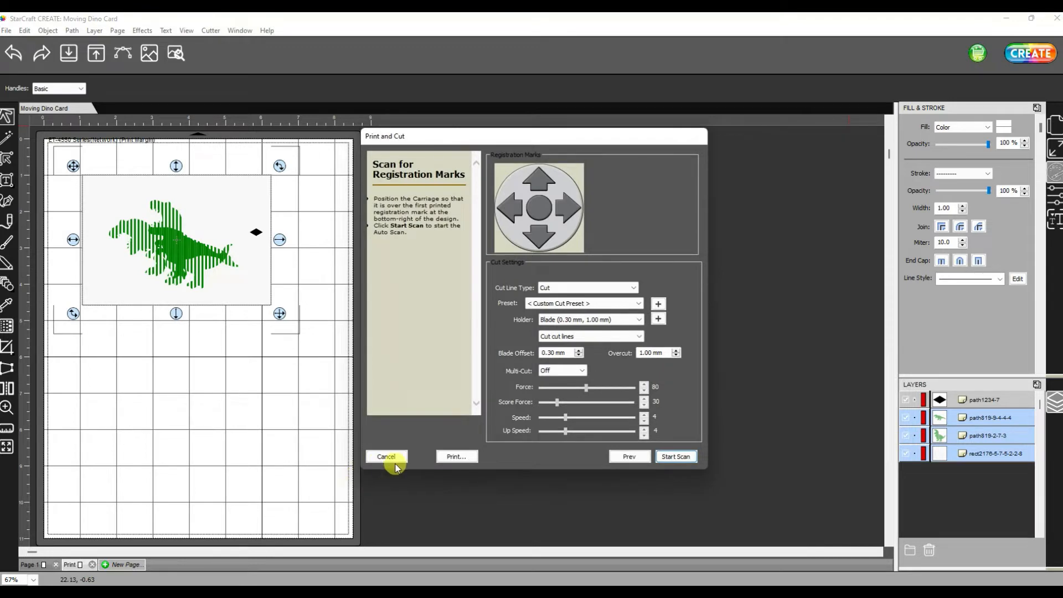
left_click(453, 457)
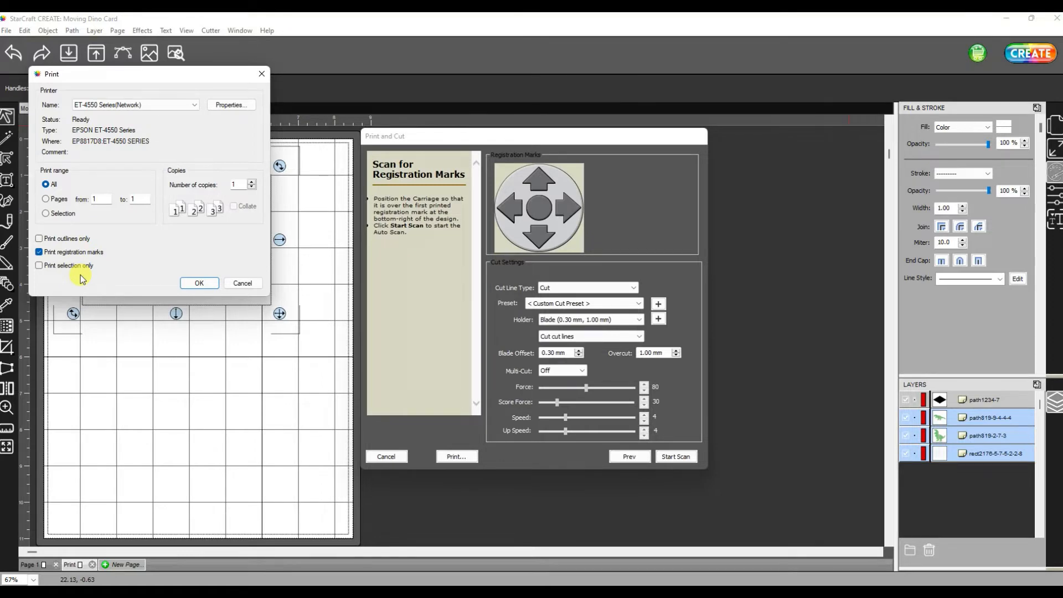
left_click(199, 284)
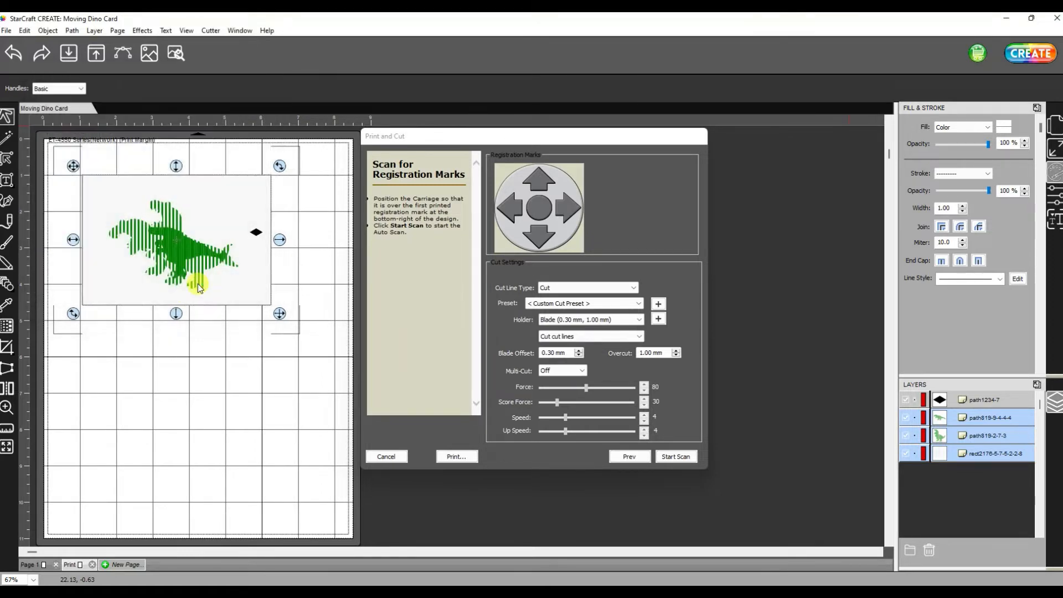
left_click(456, 457)
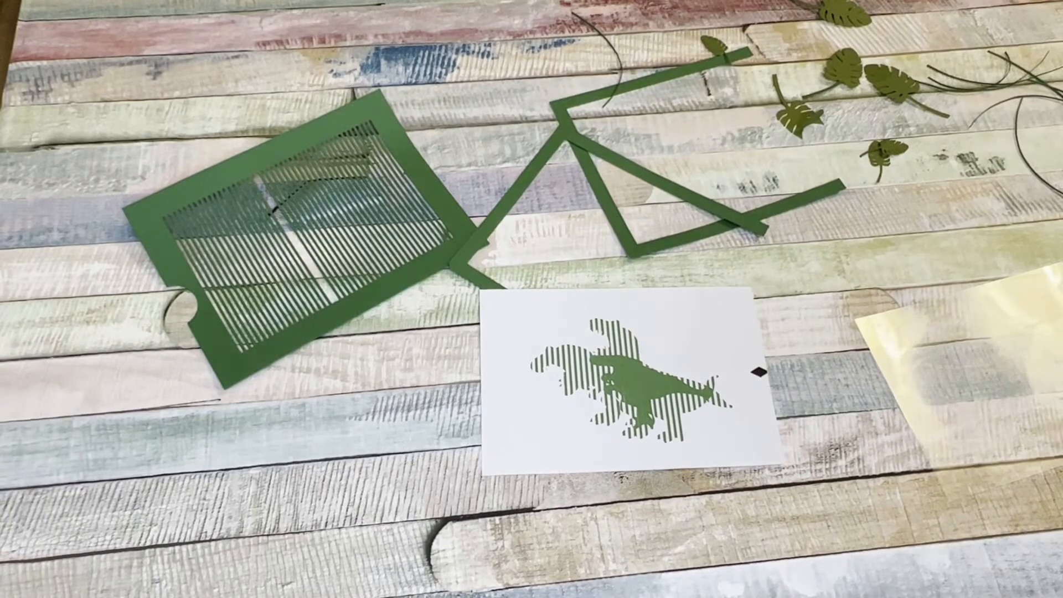